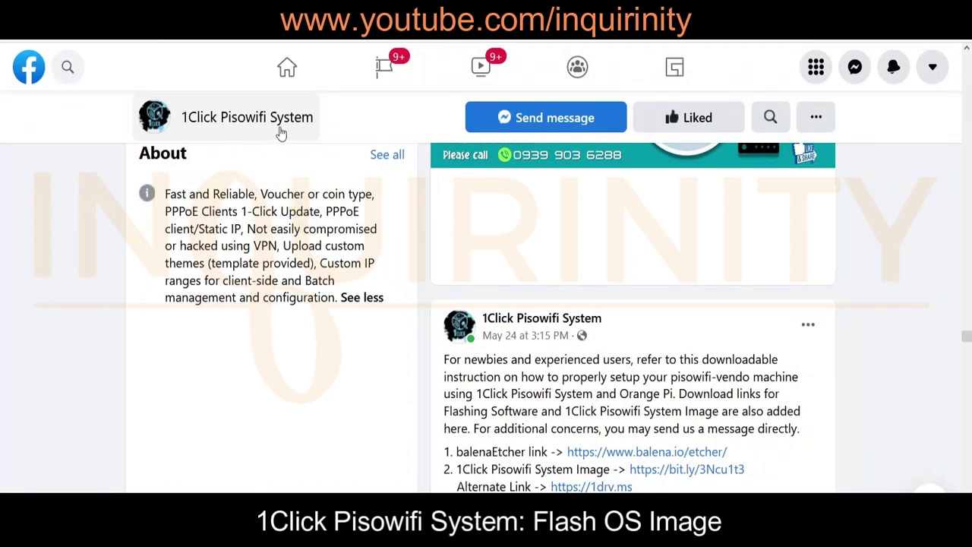
# Open the 1Click PisoWifi Orange Pi installation PDF linked in the Facebook post
pyautogui.click(633, 430)
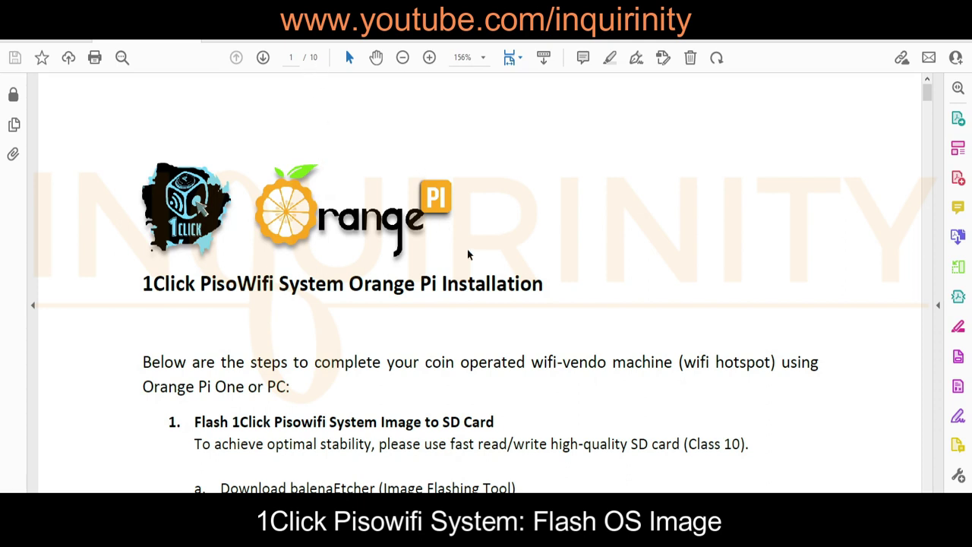
# Read through the guide's balenaEtcher flashing steps, down to page 4's licence-transfer note
pyautogui.scroll(-5, 561, 275)
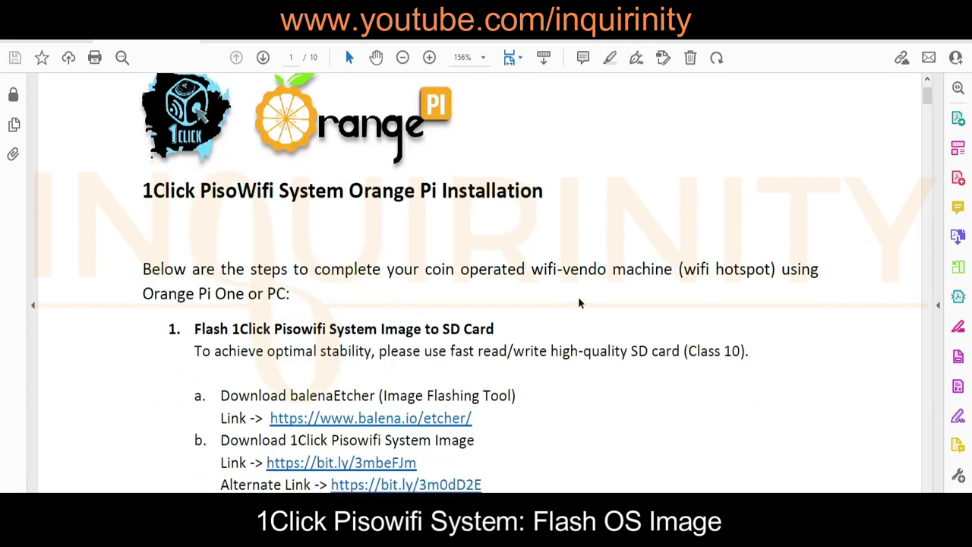
pyautogui.scroll(-3, 576, 298)
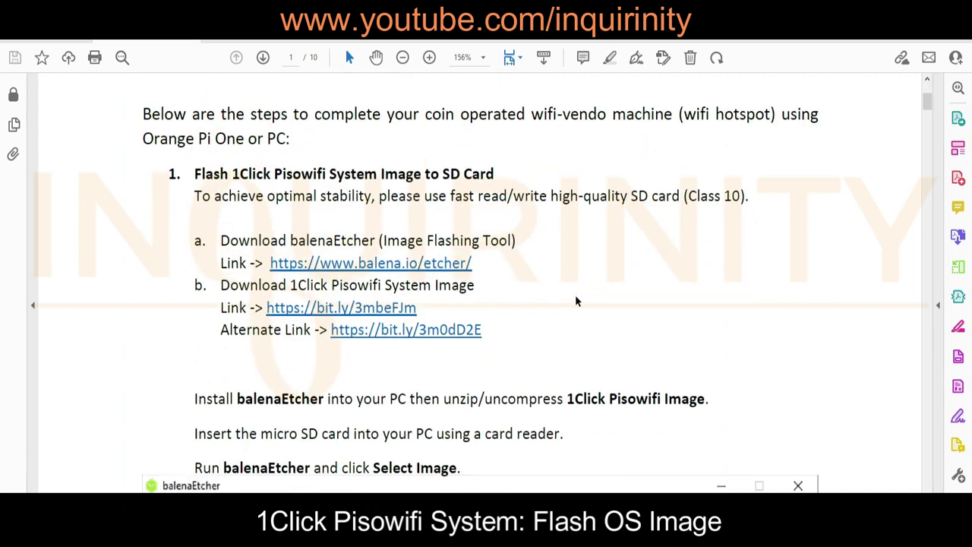
pyautogui.scroll(-5, 576, 302)
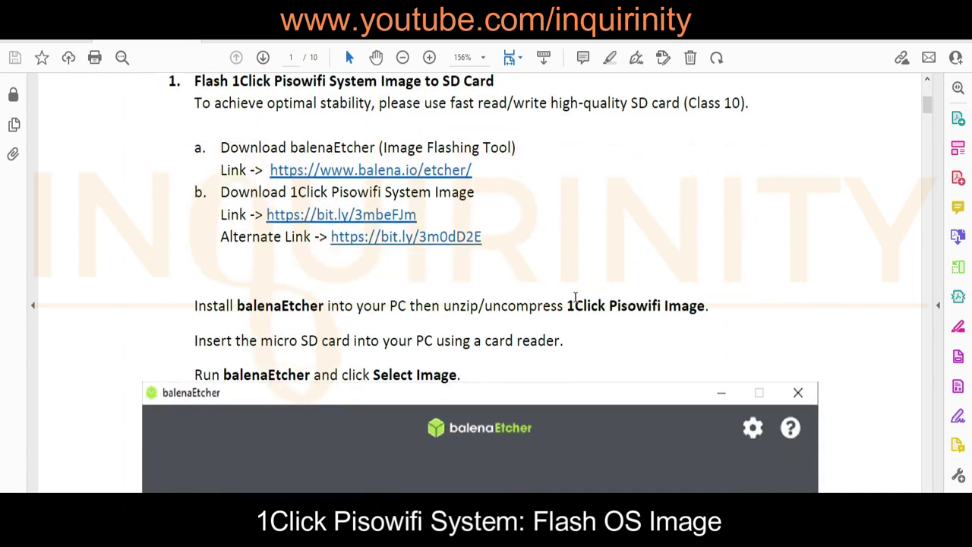
pyautogui.scroll(1, 576, 302)
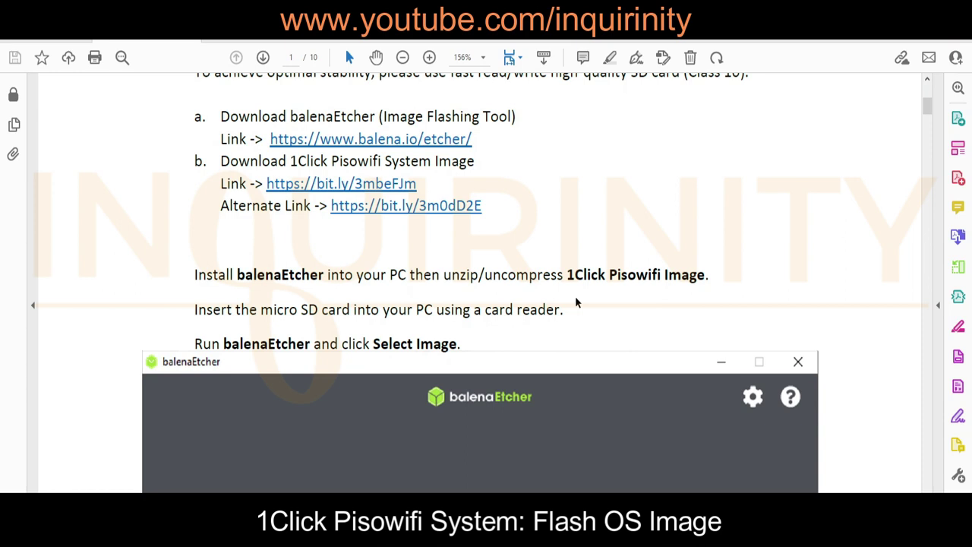
pyautogui.scroll(3, 575, 303)
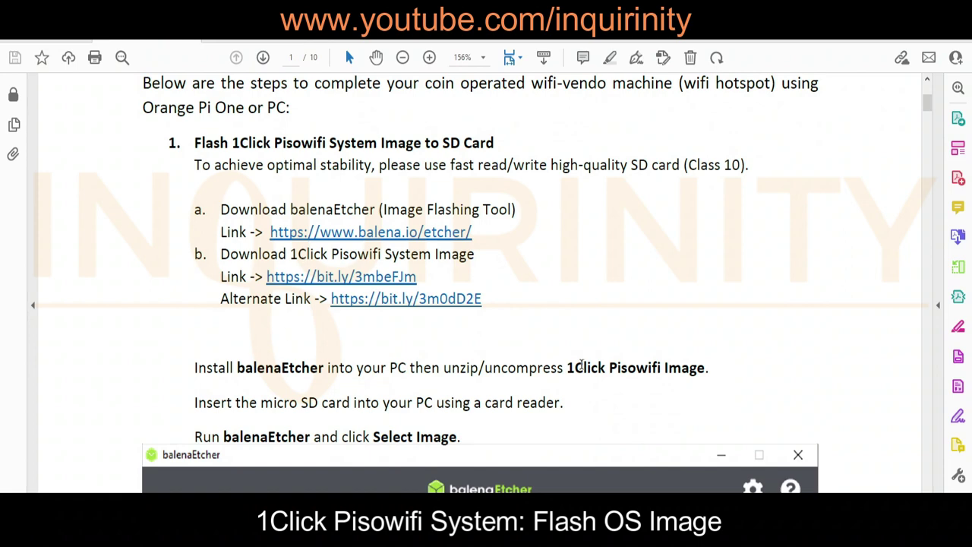
pyautogui.scroll(-15, 445, 278)
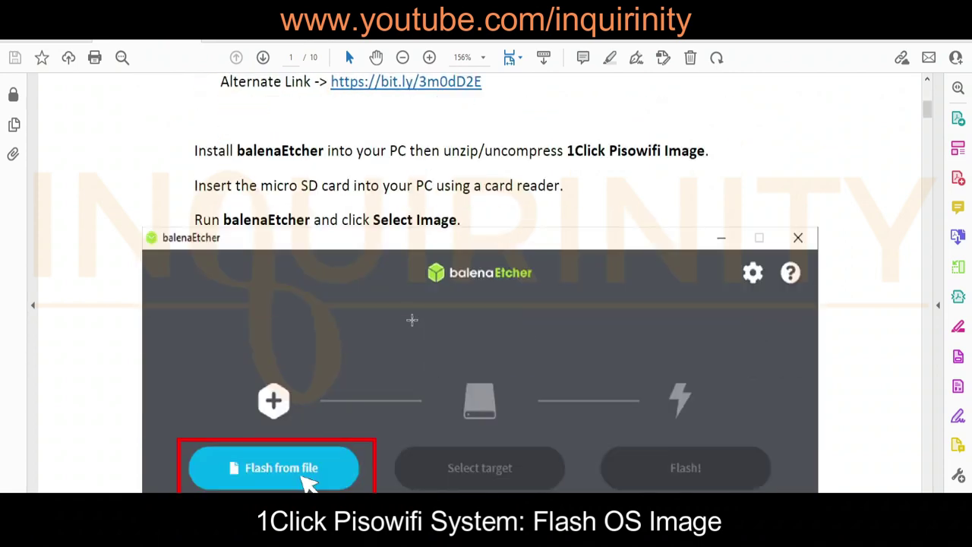
pyautogui.scroll(-15, 436, 349)
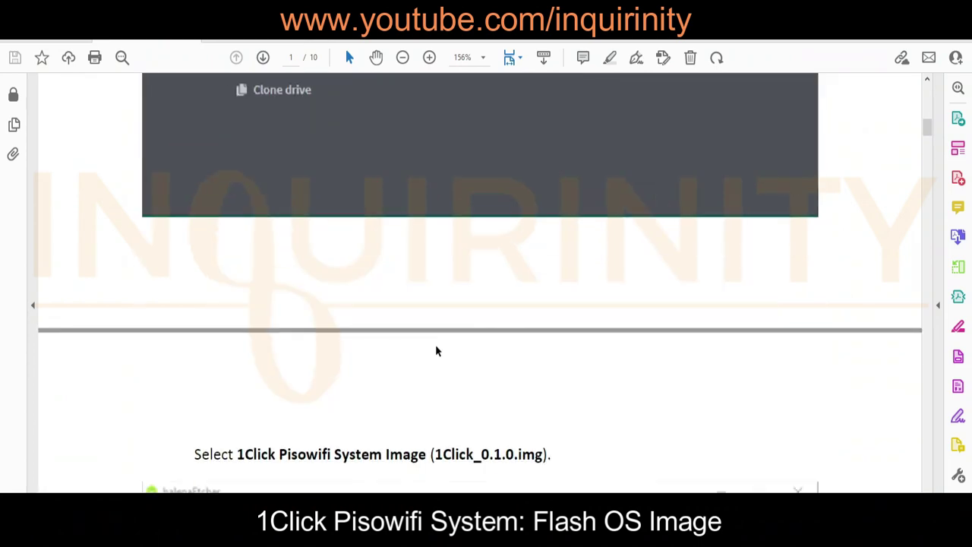
pyautogui.scroll(-3, 435, 345)
pyautogui.scroll(4, 435, 346)
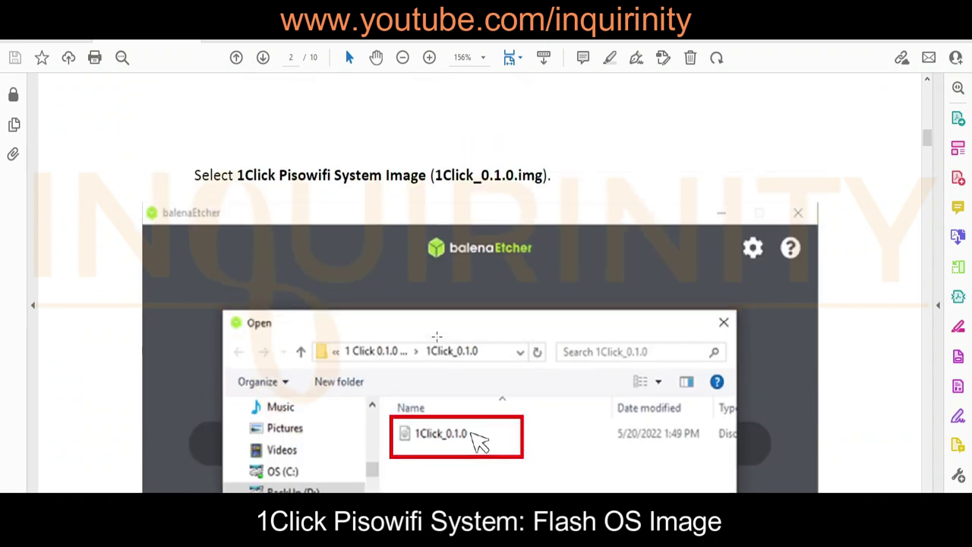
pyautogui.scroll(-5, 470, 363)
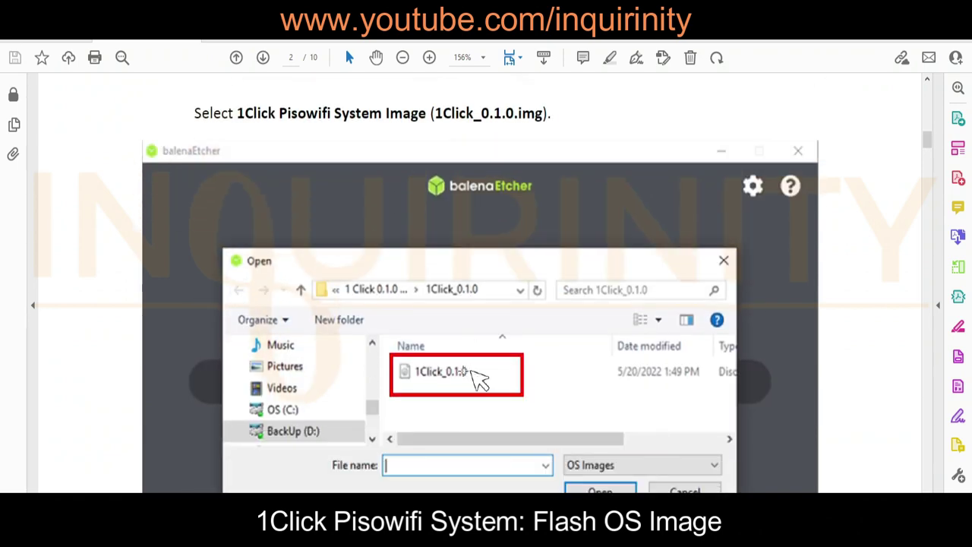
pyautogui.scroll(-11, 443, 334)
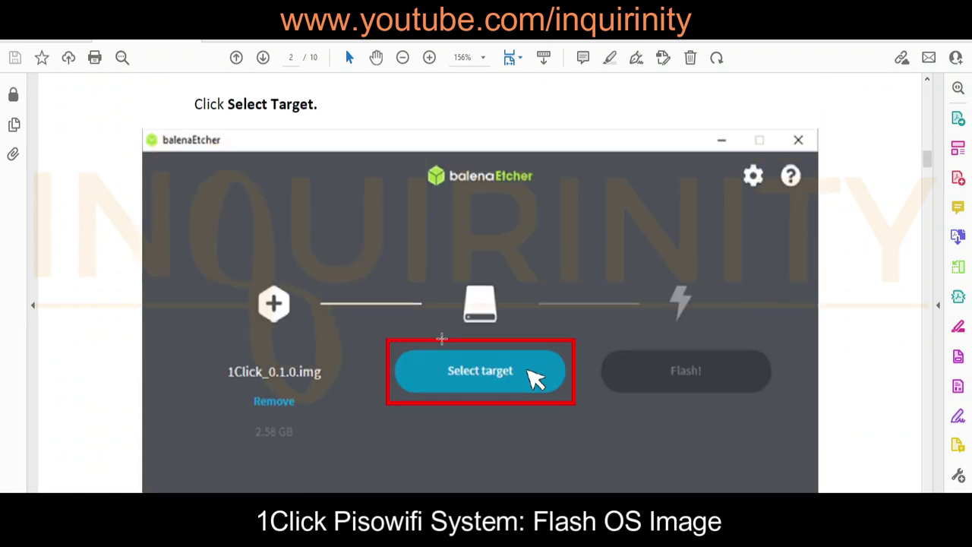
pyautogui.scroll(-3, 443, 339)
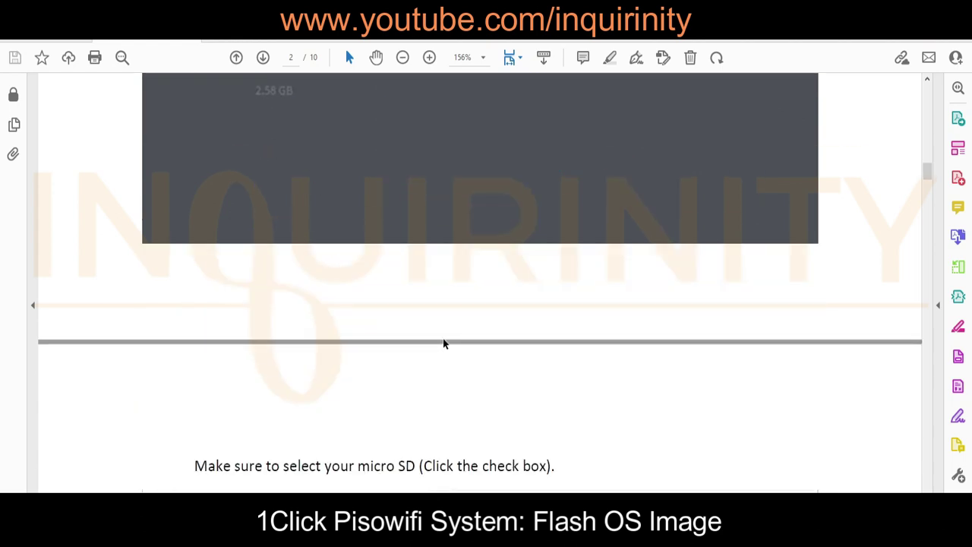
pyautogui.scroll(4, 443, 342)
pyautogui.scroll(-1, 443, 335)
pyautogui.scroll(-12, 443, 329)
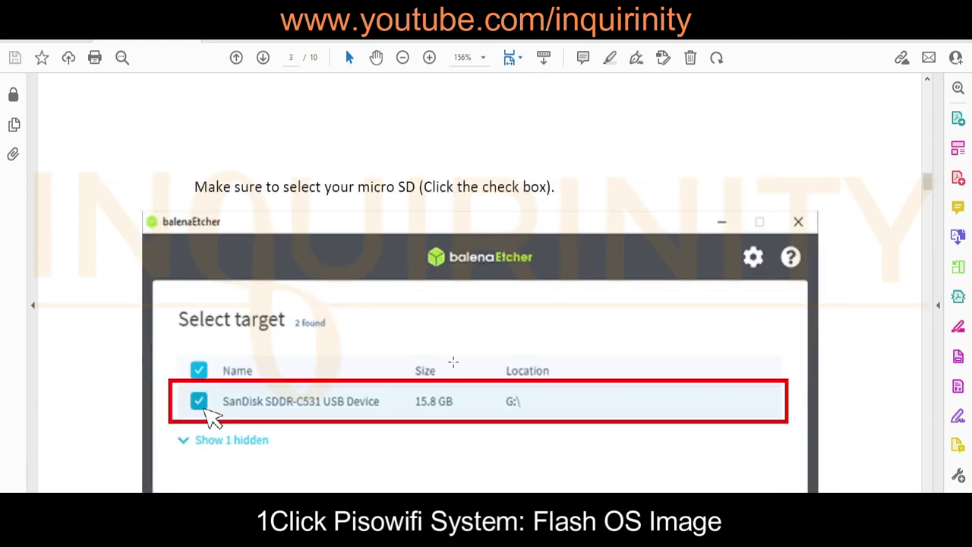
pyautogui.scroll(-12, 454, 360)
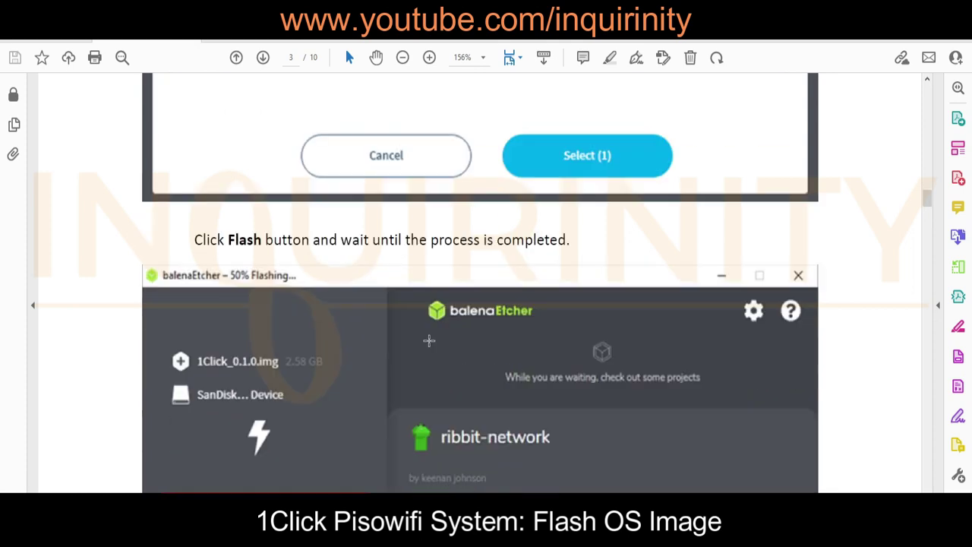
pyautogui.scroll(-9, 429, 341)
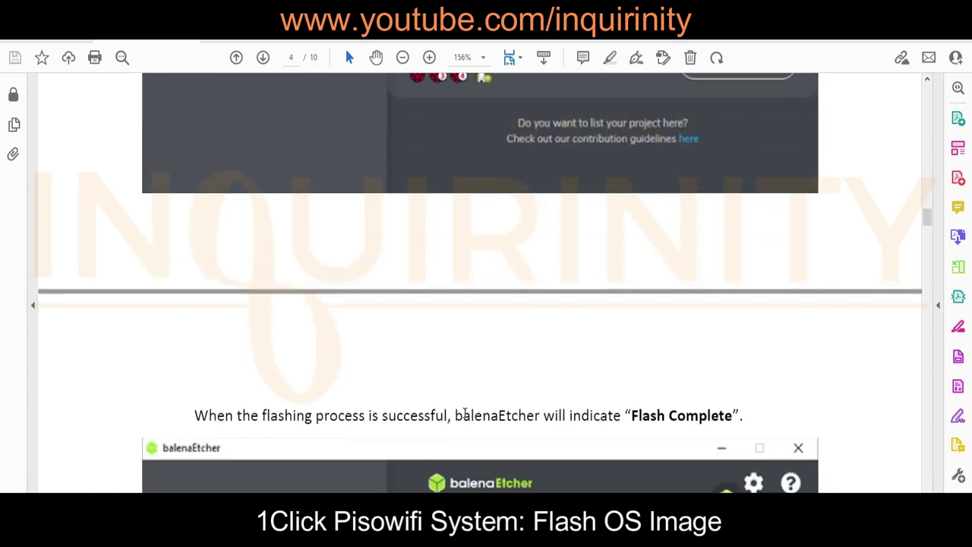
pyautogui.scroll(-10, 465, 412)
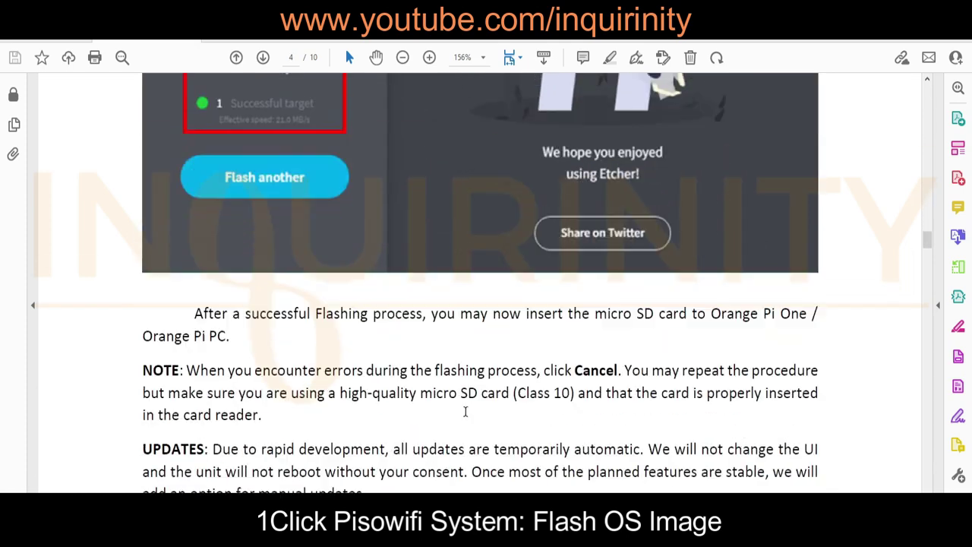
pyautogui.scroll(5, 403, 287)
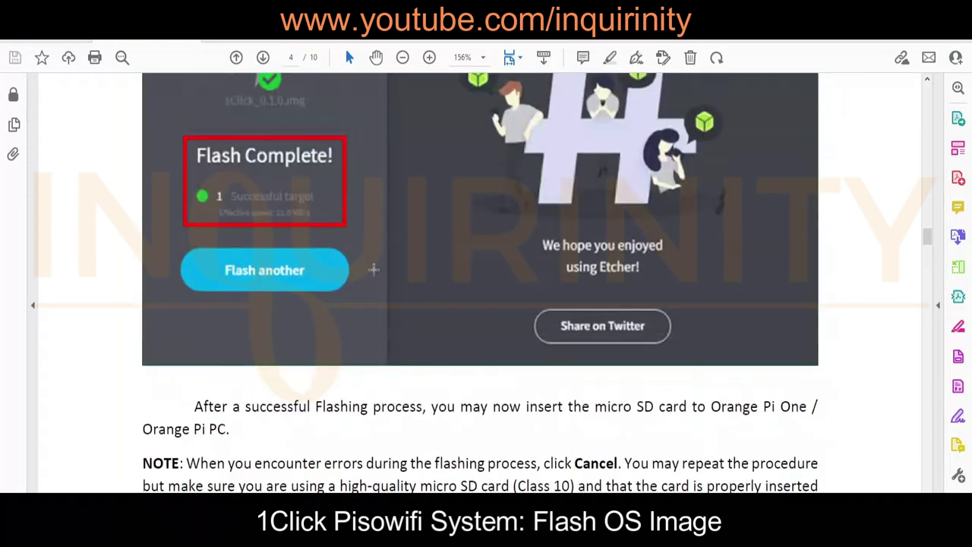
pyautogui.scroll(-7, 417, 415)
pyautogui.scroll(-7, 378, 402)
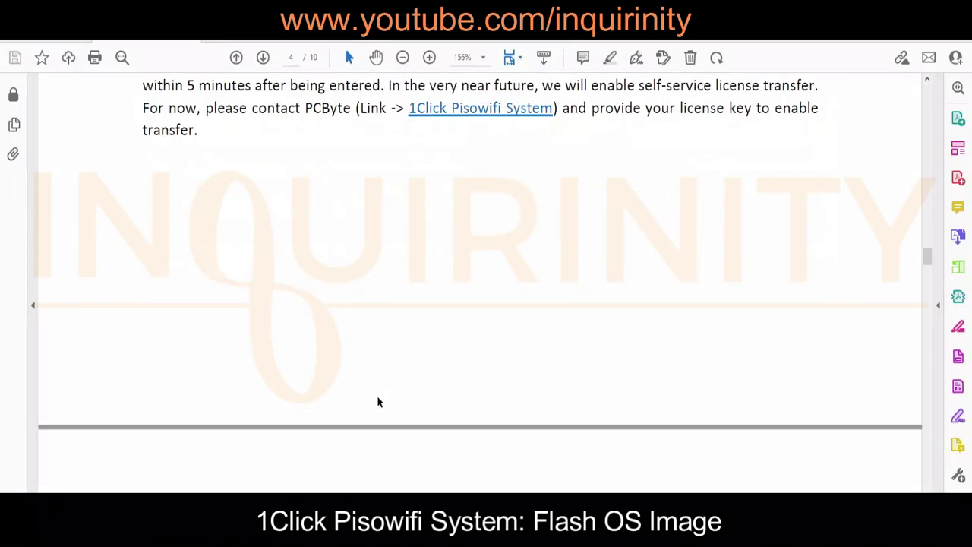
# Go through page 5's wiring diagram and continue to page 6's License Activation section
pyautogui.hotkey('ctrl', '-')
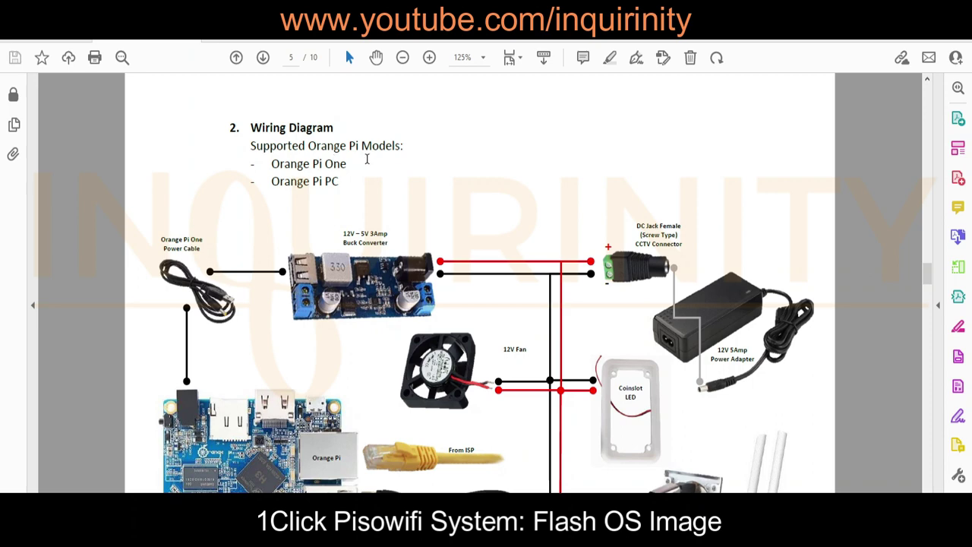
pyautogui.scroll(-1, 495, 234)
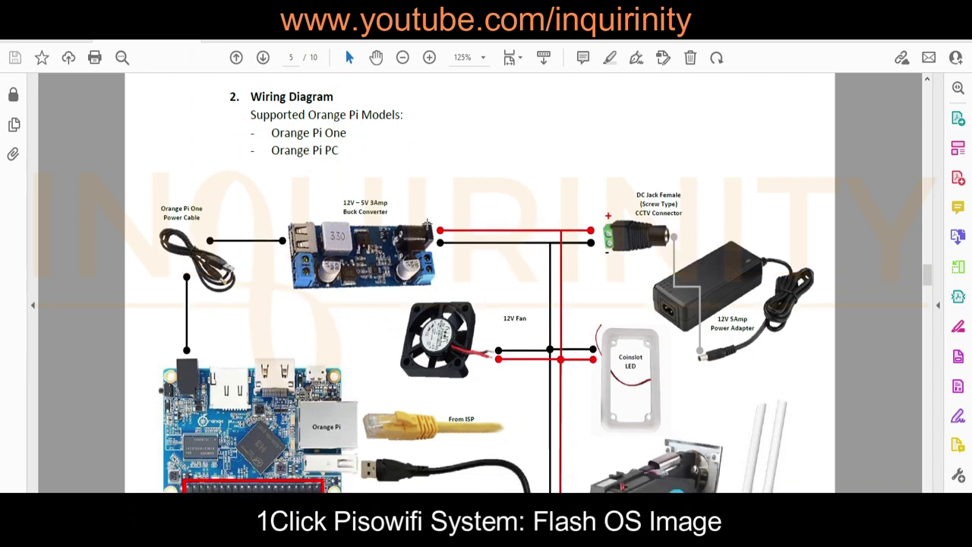
pyautogui.scroll(-2, 466, 241)
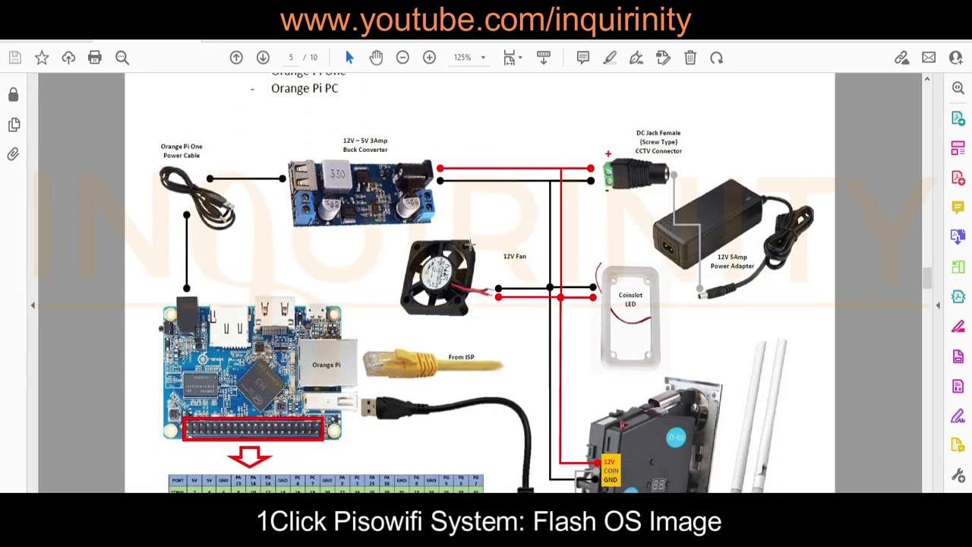
pyautogui.scroll(1, 470, 244)
pyautogui.scroll(-1, 465, 255)
pyautogui.scroll(-1, 459, 265)
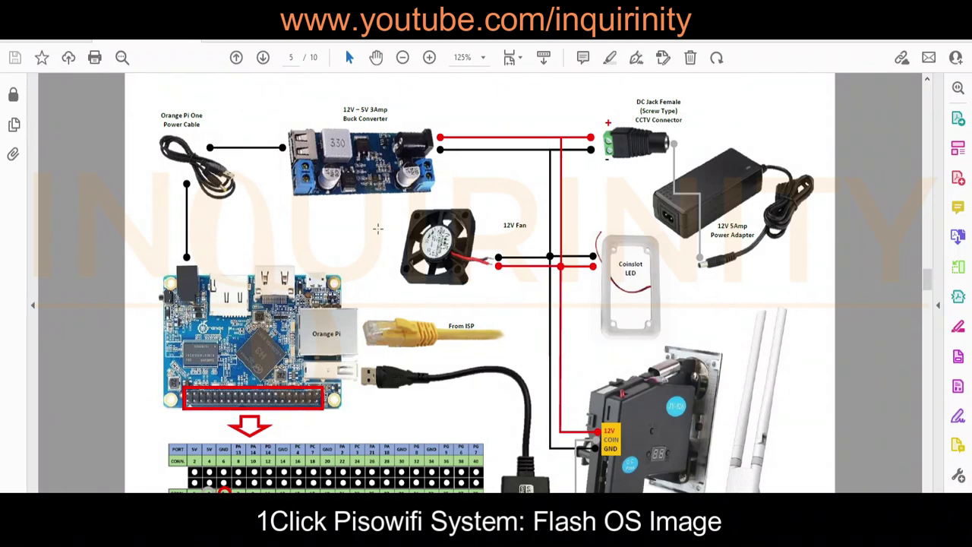
pyautogui.scroll(-2, 371, 191)
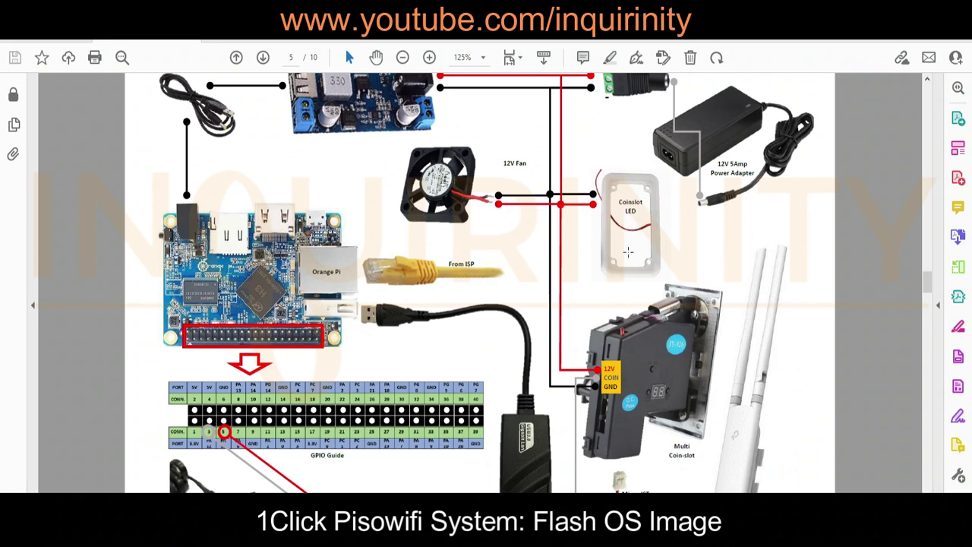
pyautogui.scroll(-2, 628, 253)
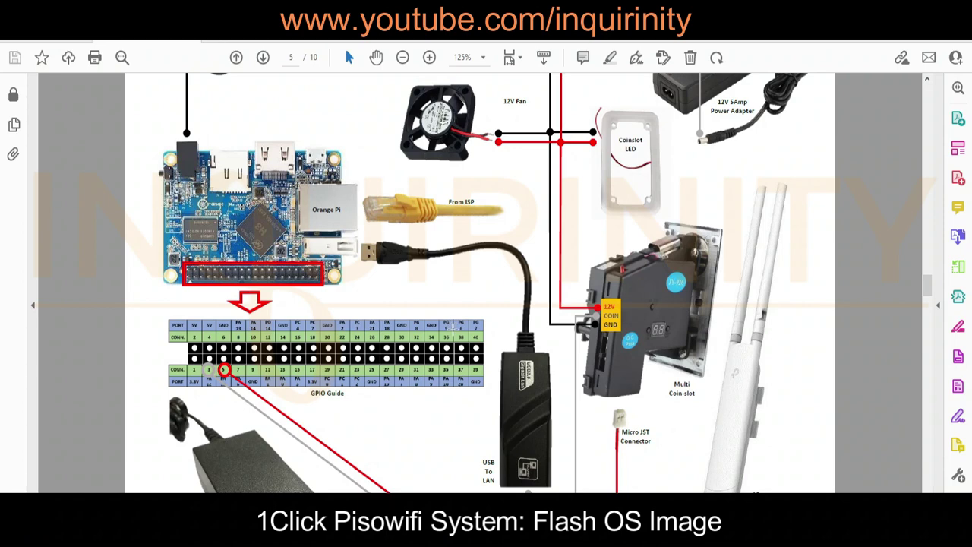
pyautogui.scroll(-1, 751, 250)
pyautogui.scroll(-1, 652, 275)
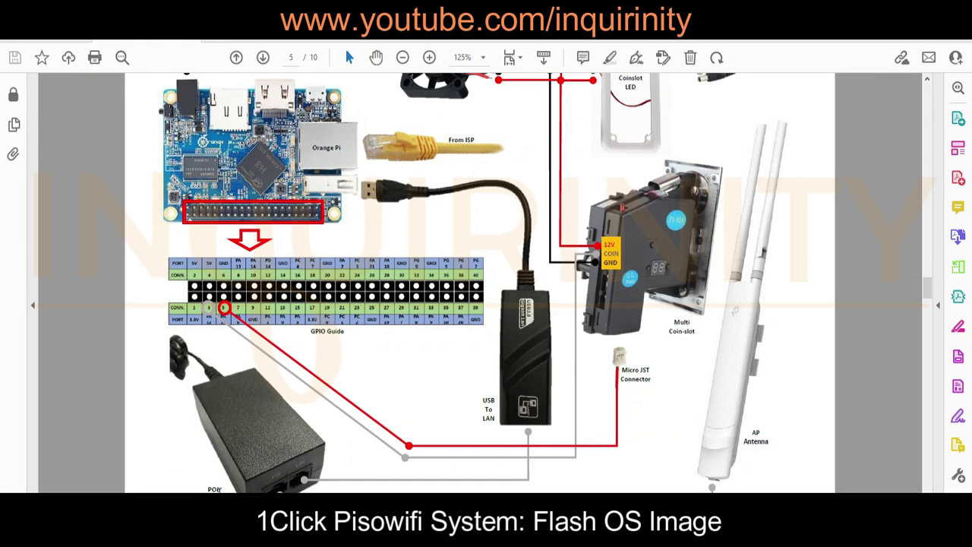
pyautogui.scroll(5, 661, 365)
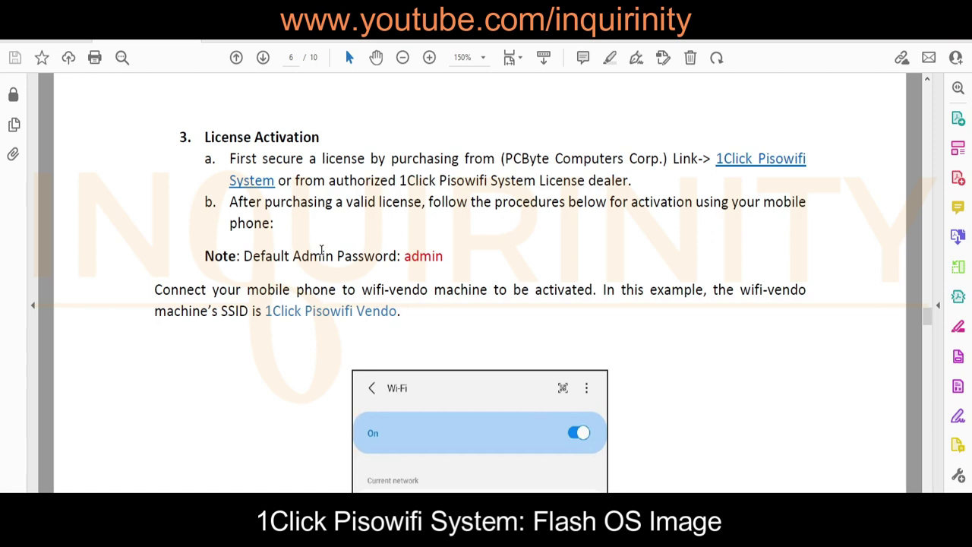
# Highlight 'First secure a license by purchasing' and scroll through page 8's license-registration screenshots
pyautogui.click(287, 61)
pyautogui.moveTo(230, 161); pyautogui.dragTo(458, 161)
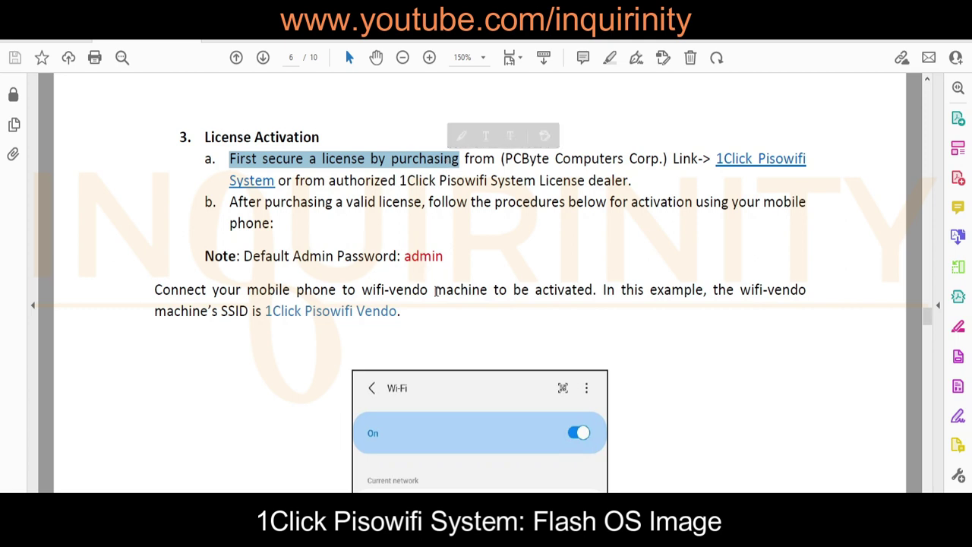
pyautogui.scroll(-9, 435, 292)
pyautogui.scroll(-11, 350, 362)
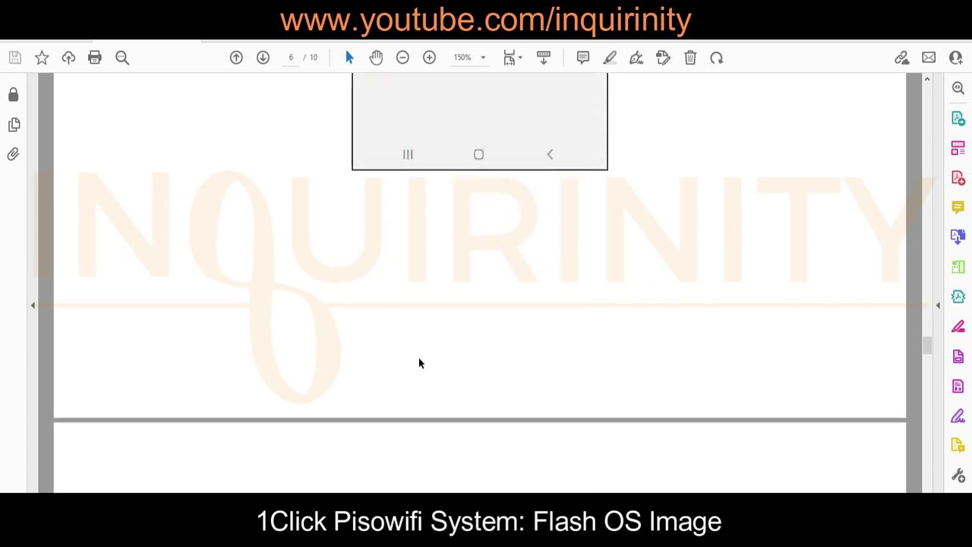
pyautogui.scroll(-8, 419, 363)
pyautogui.scroll(-5, 418, 358)
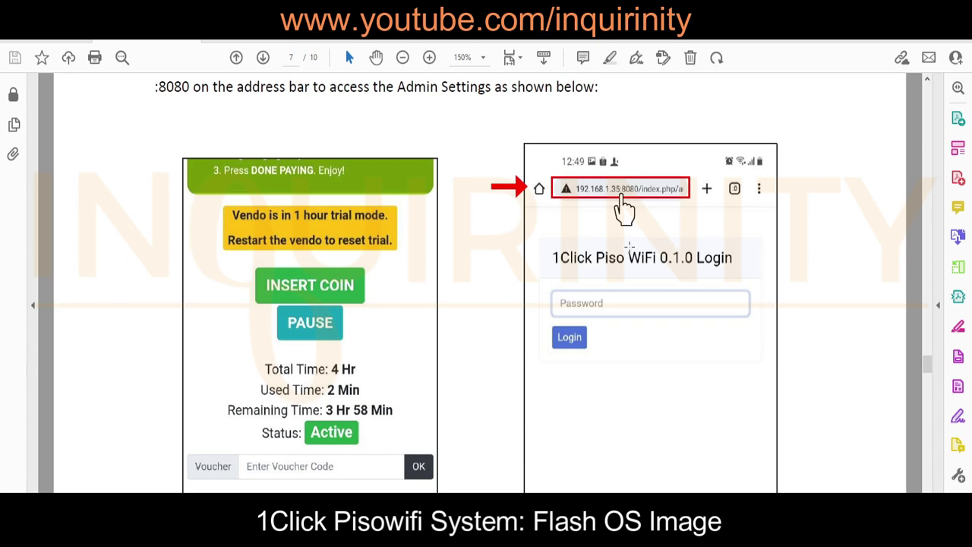
pyautogui.scroll(-8, 634, 312)
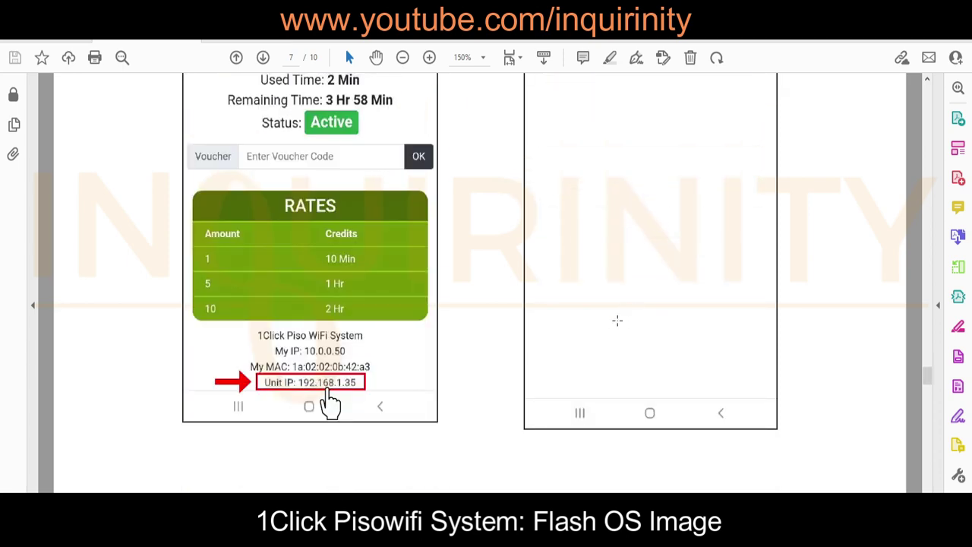
pyautogui.scroll(-18, 512, 319)
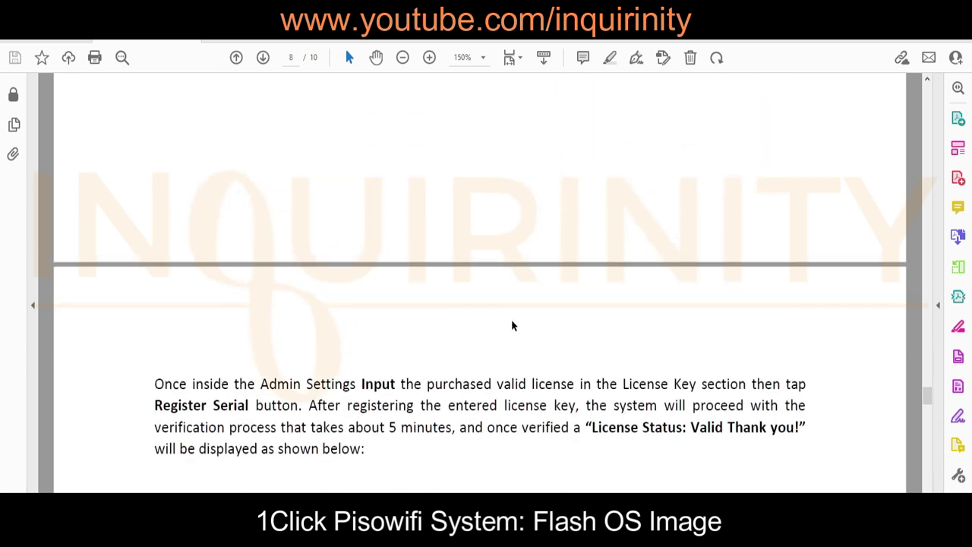
pyautogui.scroll(-8, 512, 326)
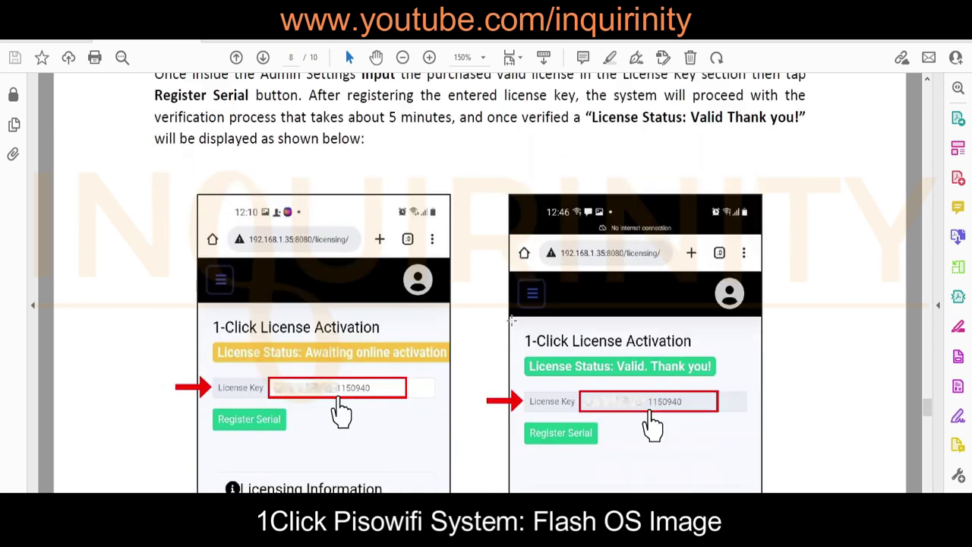
pyautogui.scroll(-3, 512, 321)
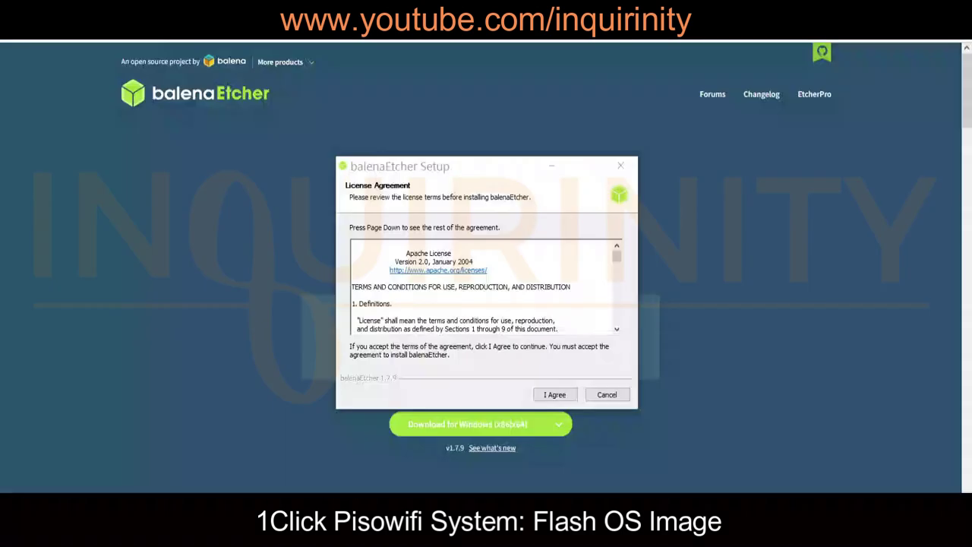
# Accept the balenaEtcher installer's license agreement and shift the balenaEtcher window slightly
pyautogui.click(554, 394)
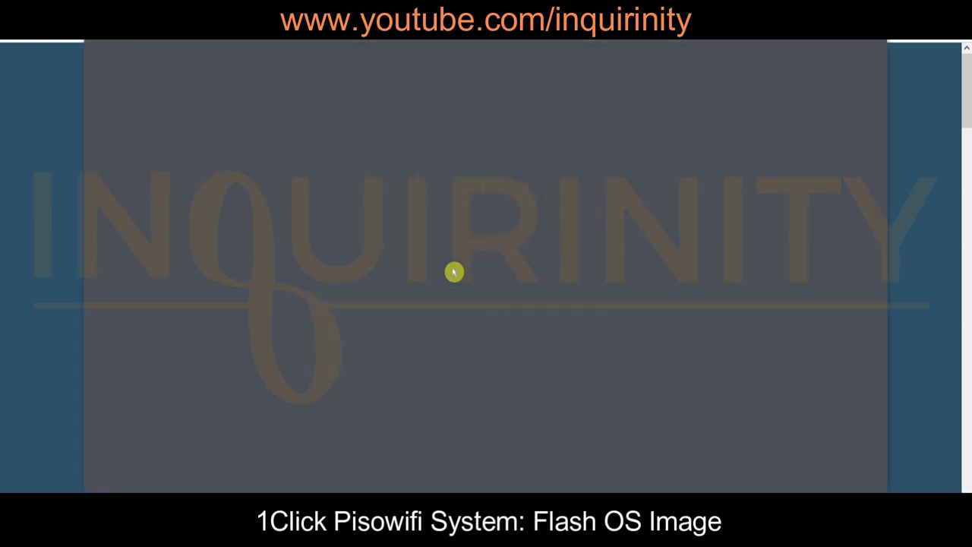
pyautogui.moveTo(591, 43); pyautogui.dragTo(554, 47)
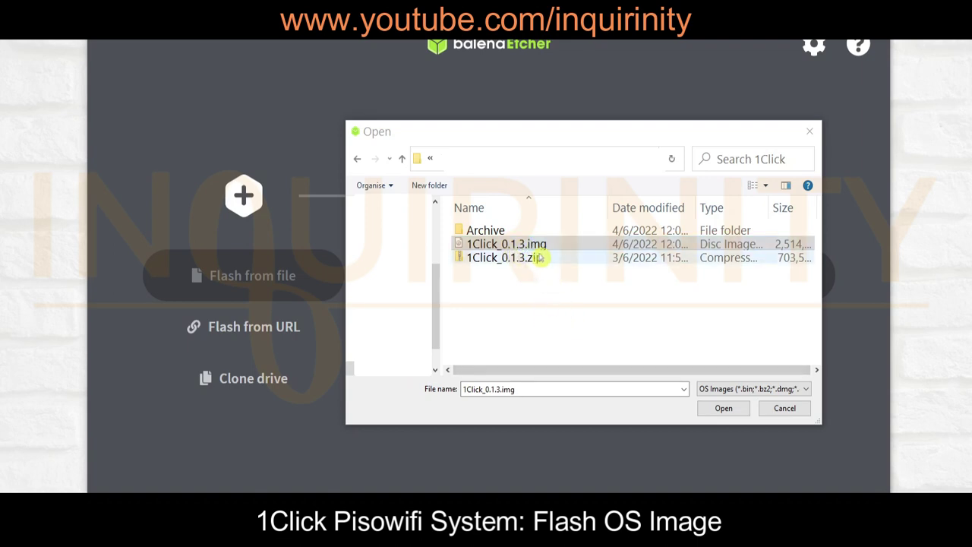
# Load 1Click_0.1.3.img (2.58 GB) as the image to flash
pyautogui.doubleClick(538, 245)
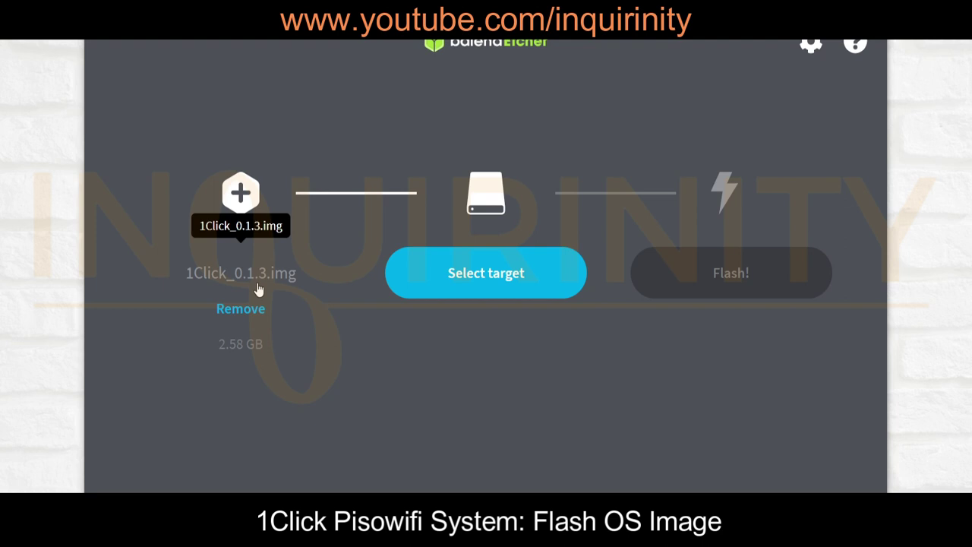
pyautogui.click(225, 360)
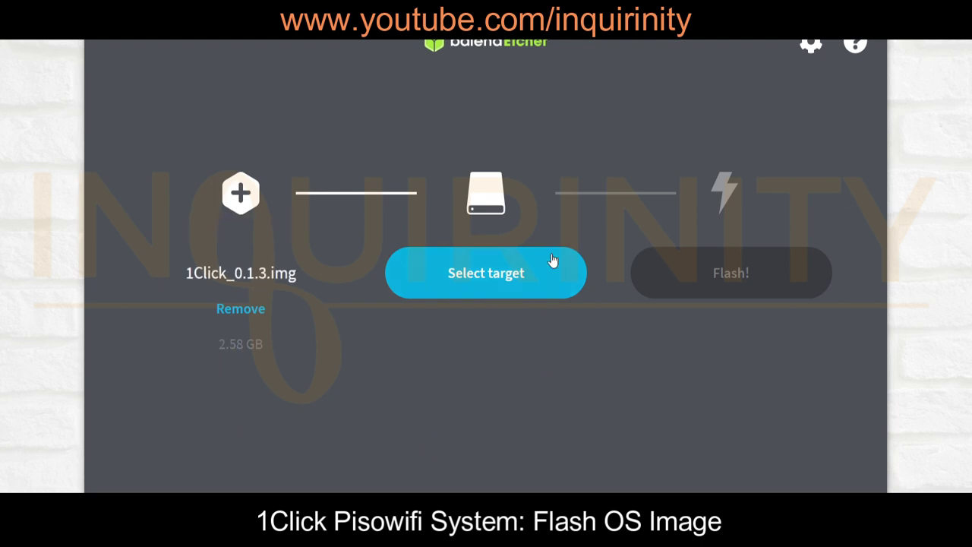
pyautogui.click(523, 242)
pyautogui.click(520, 307)
# Choose the 31.9 GB Generic Mass-Storage USB Device as the target drive
pyautogui.click(512, 286)
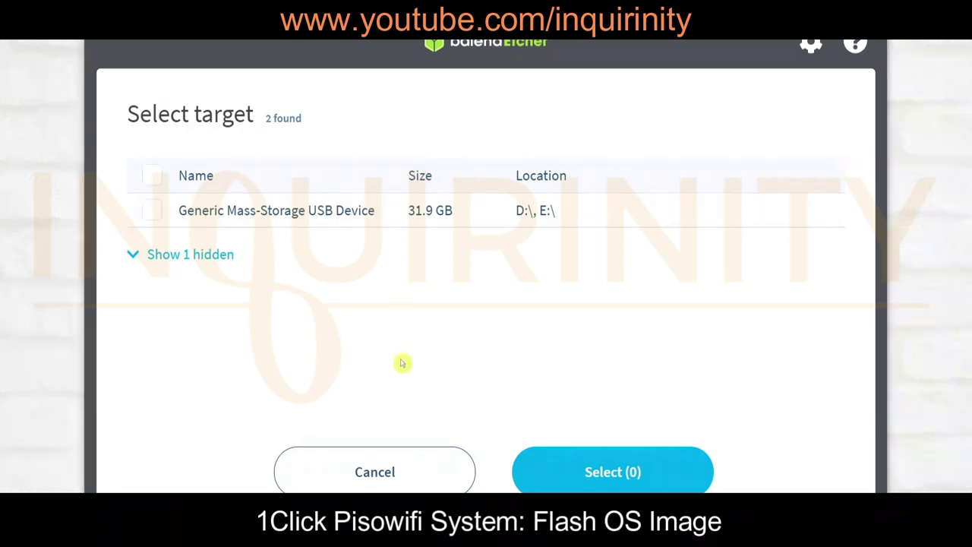
pyautogui.click(152, 213)
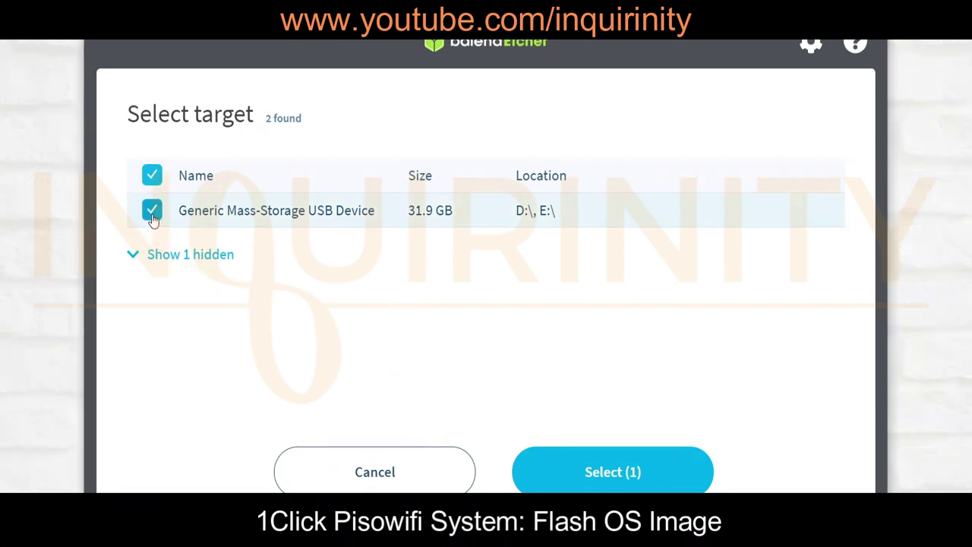
pyautogui.click(608, 482)
pyautogui.click(582, 436)
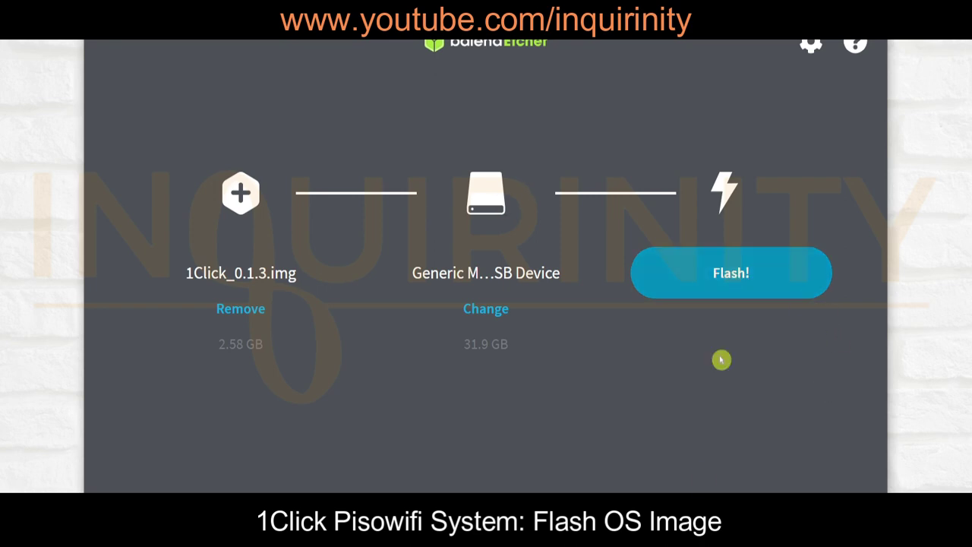
# Start writing the 1Click image onto the USB device with Flash!
pyautogui.click(731, 286)
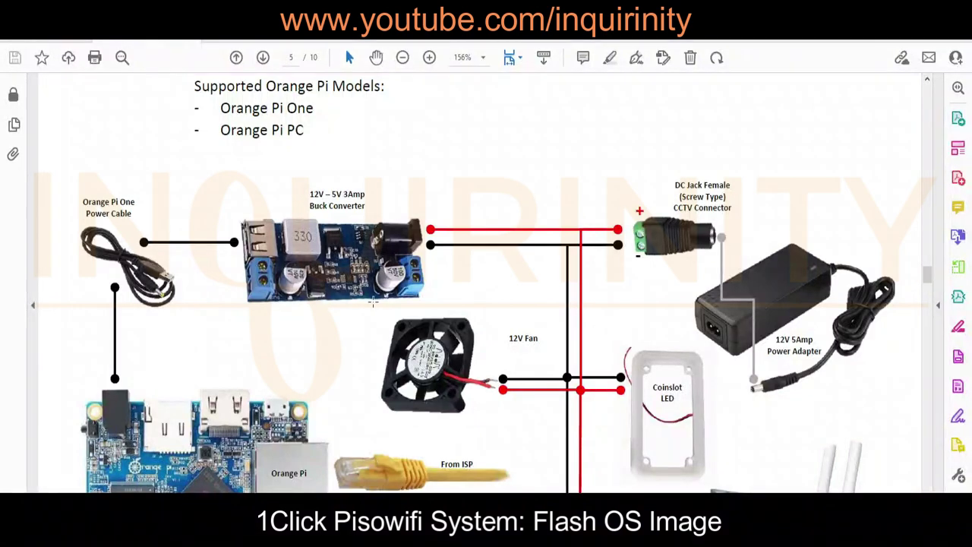
# Review the page-5 Orange Pi wiring diagram down to the GPIO Guide
pyautogui.scroll(1, 362, 265)
pyautogui.scroll(-3, 364, 271)
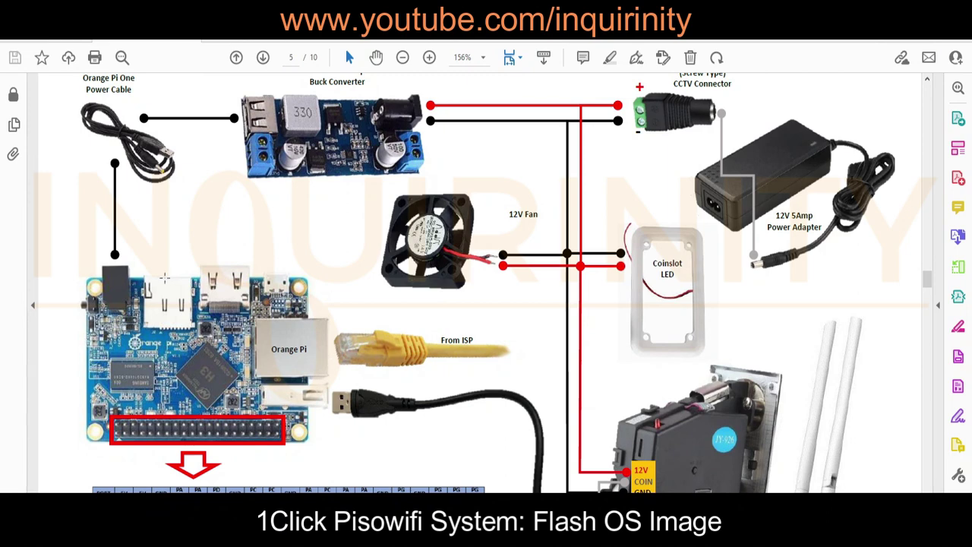
pyautogui.scroll(-1, 171, 302)
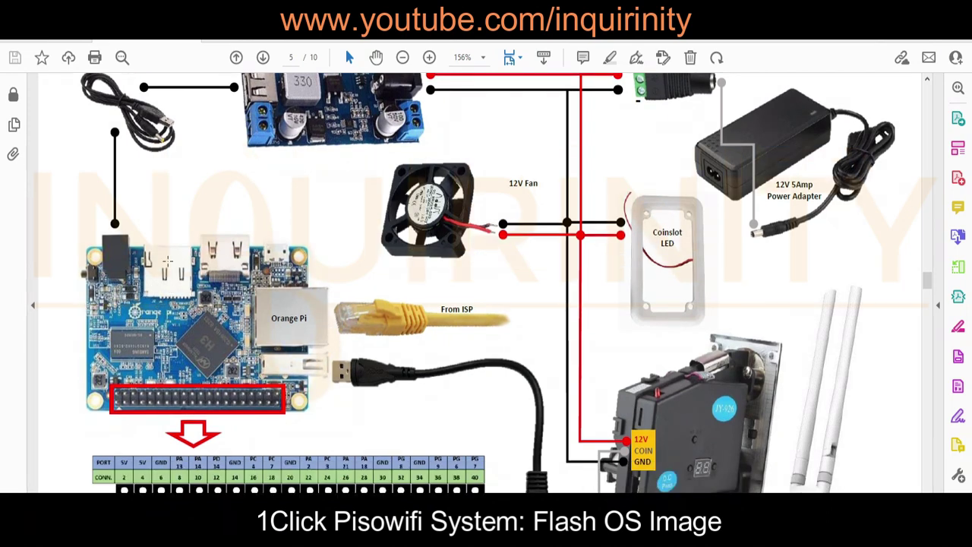
pyautogui.scroll(-1, 167, 263)
pyautogui.scroll(-2, 318, 348)
pyautogui.scroll(-2, 317, 348)
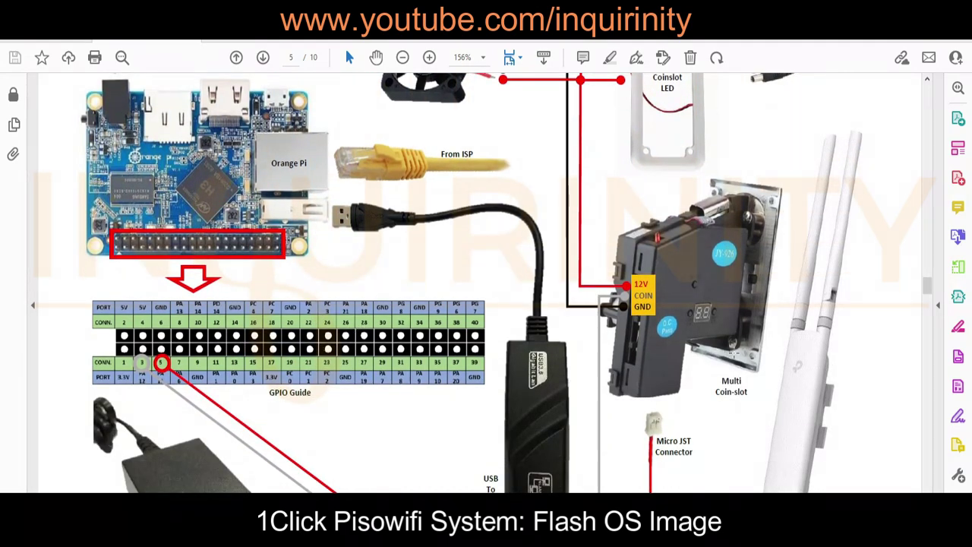
pyautogui.scroll(-2, 731, 346)
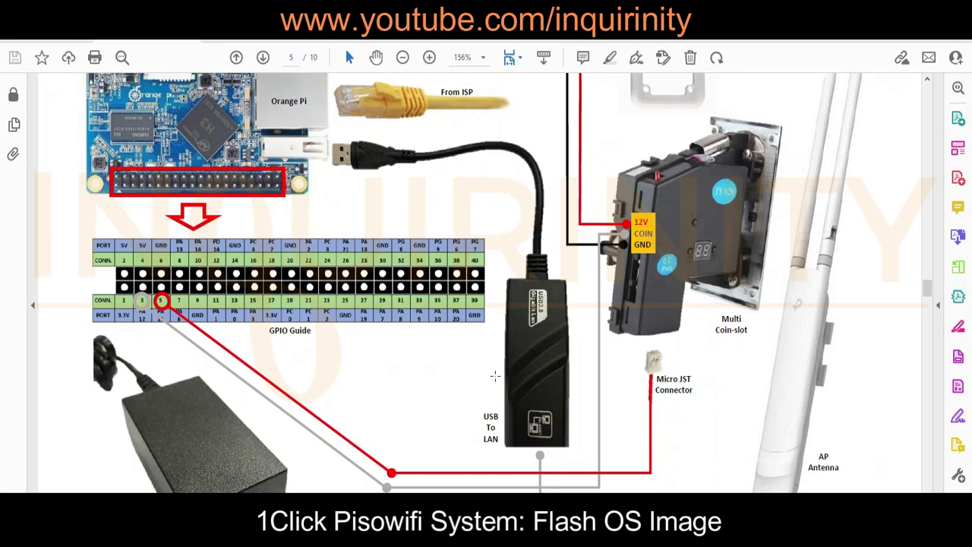
pyautogui.scroll(2, 425, 357)
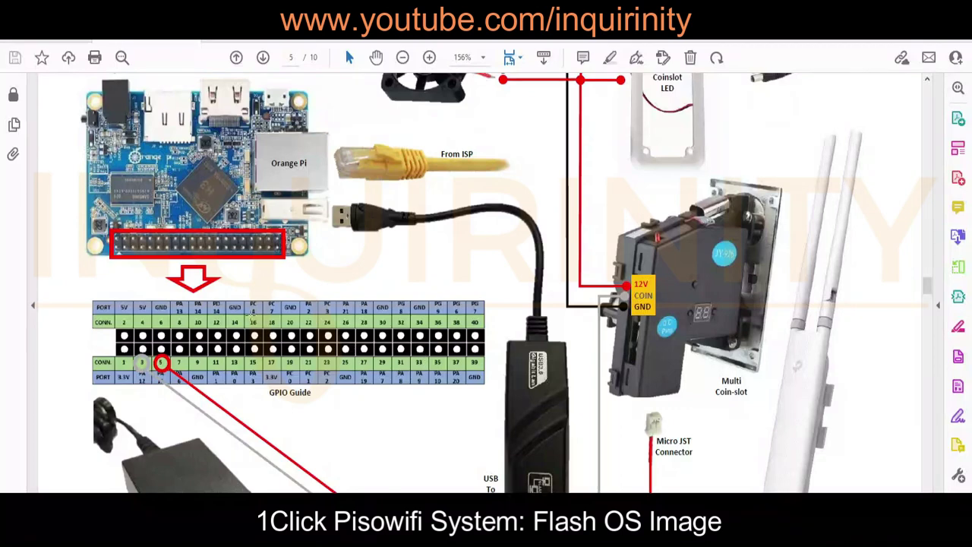
pyautogui.scroll(2, 363, 328)
pyautogui.scroll(4, 402, 300)
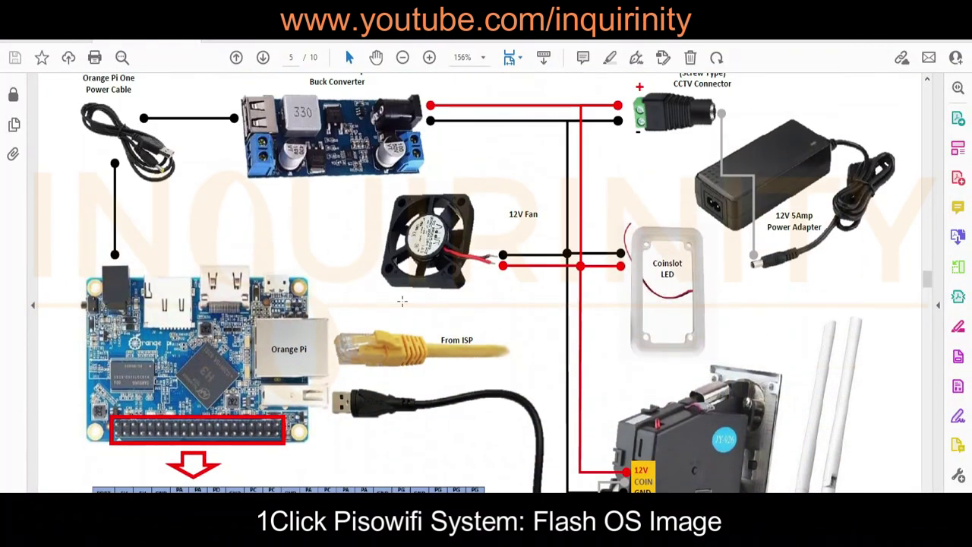
pyautogui.scroll(-1, 403, 300)
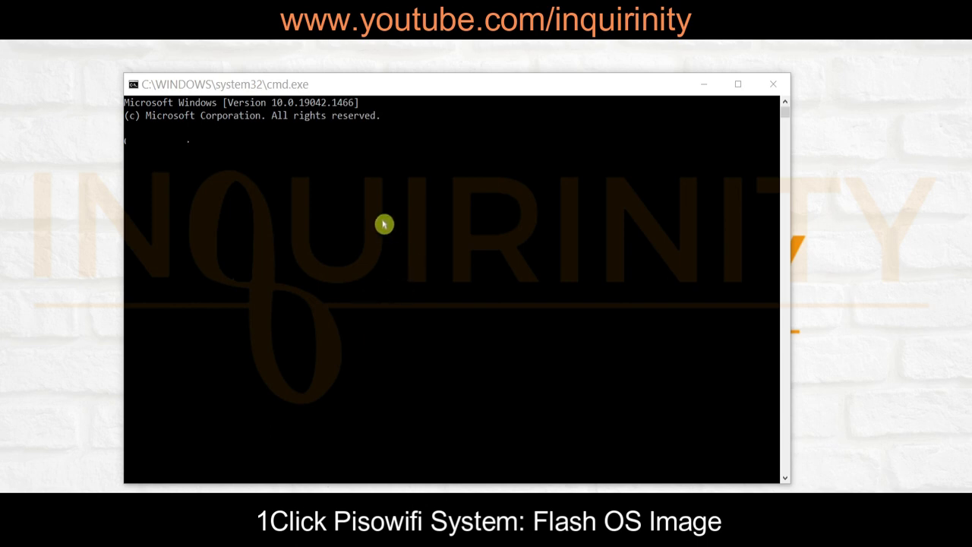
# Run 'ping 10.0.0.1 -t' in the command prompt to check the device responds
pyautogui.click(384, 224)
pyautogui.write('ping ')
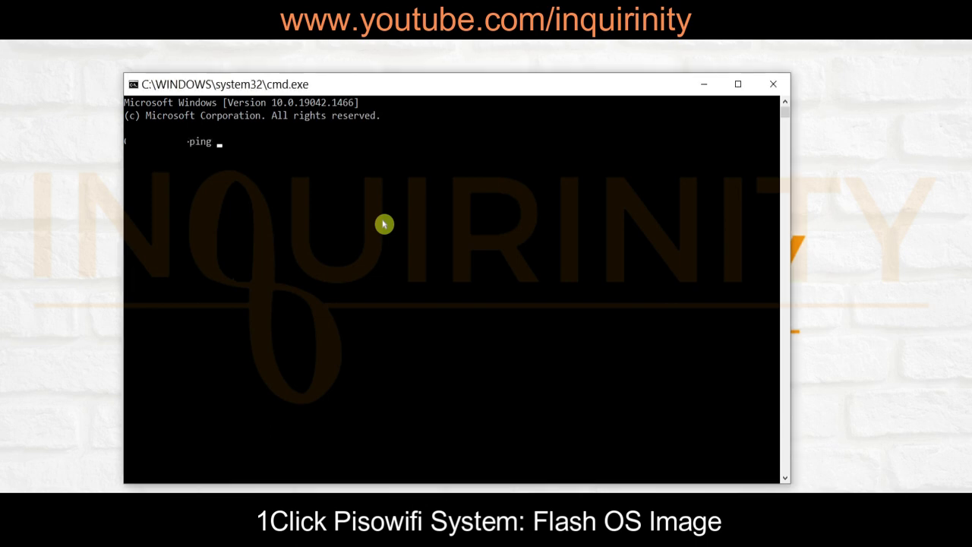
pyautogui.write('10.0.0.1 -t')
pyautogui.press('Return')
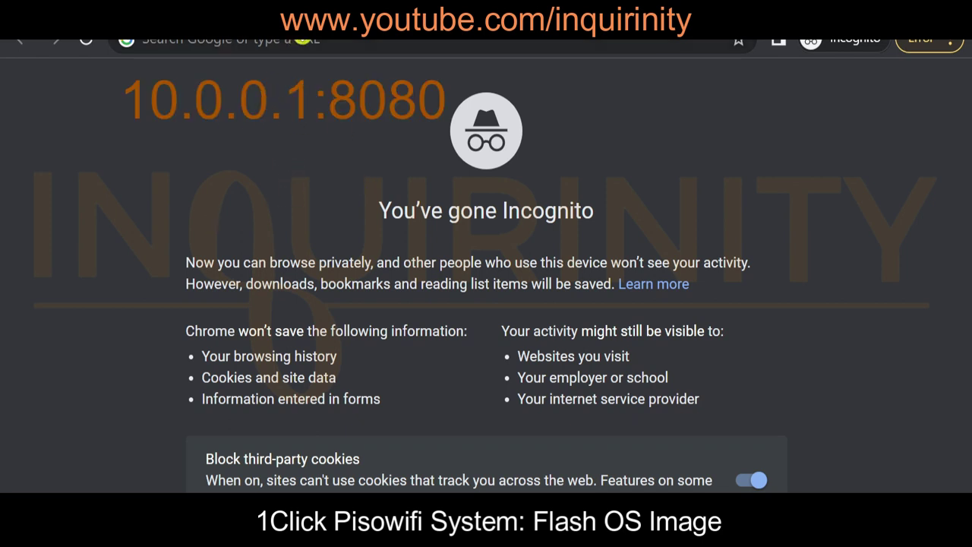
# Browse to 10.0.0.1:8080 to reach the 1Click Piso WiFi 0.1.3 login page
pyautogui.click(332, 42)
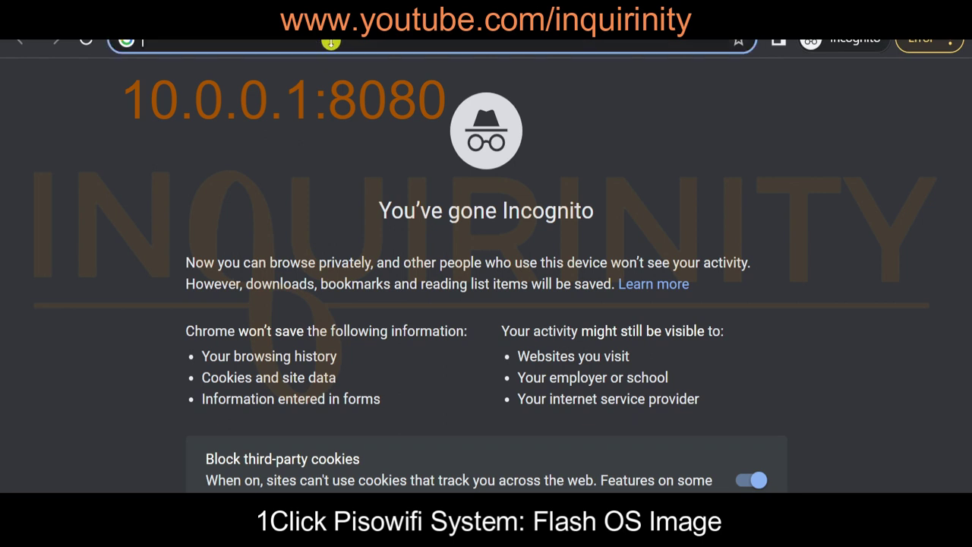
pyautogui.write('10')
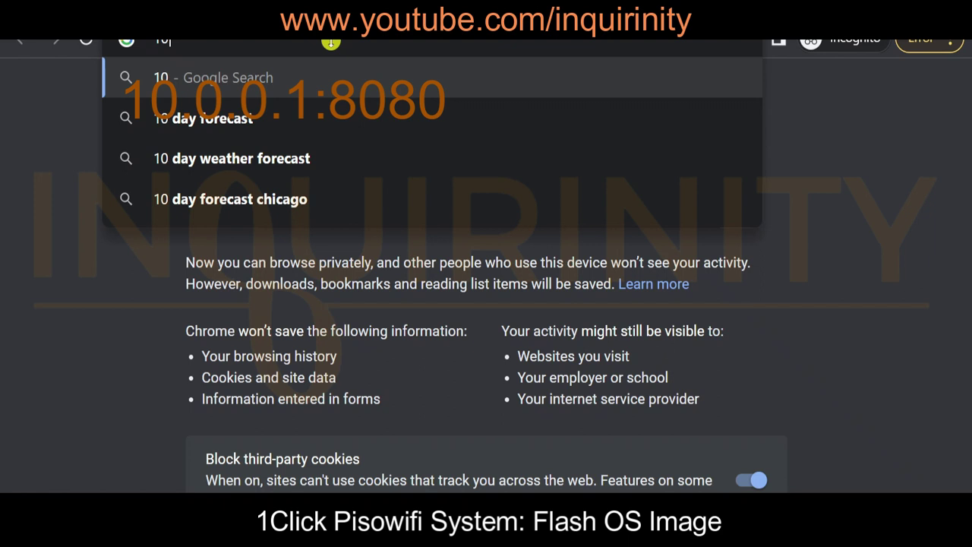
pyautogui.write('.0.0.1')
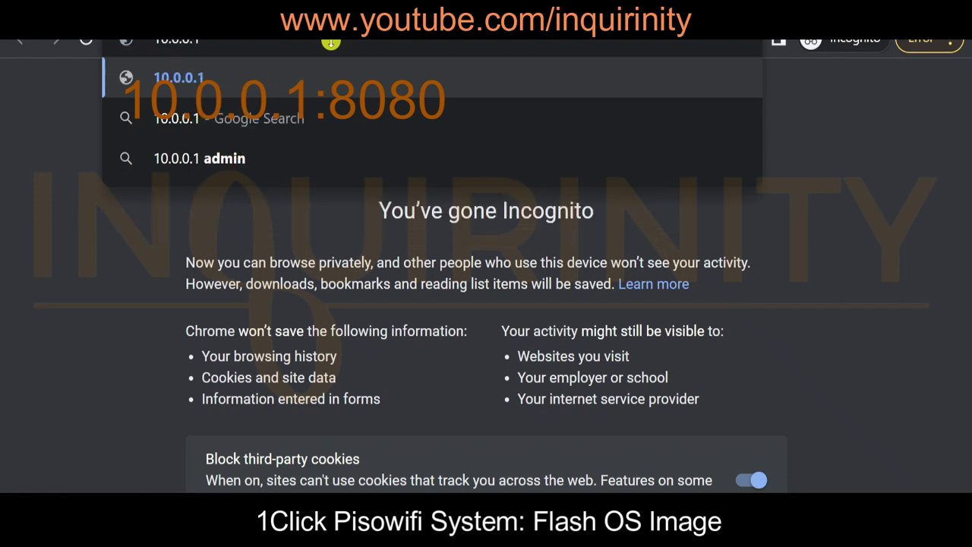
pyautogui.write(':808')
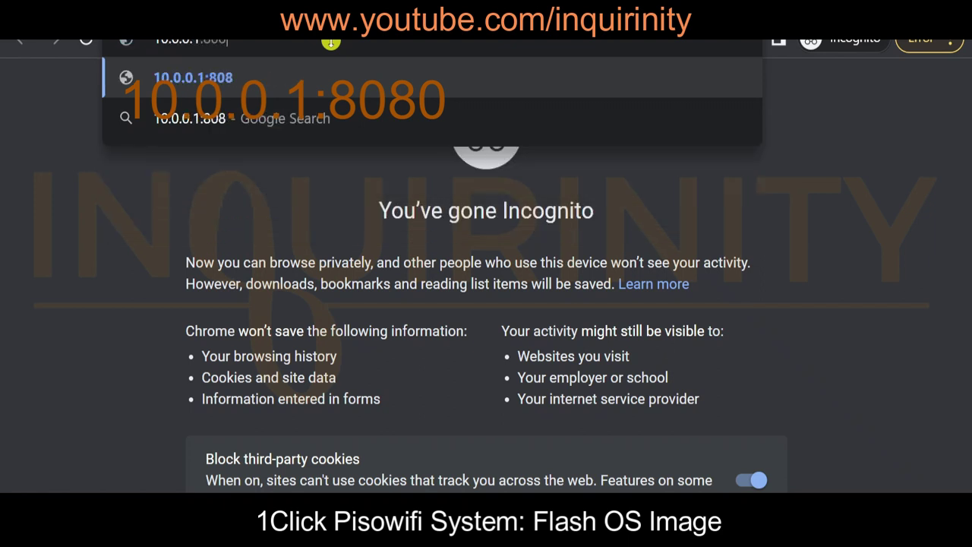
pyautogui.write('0')
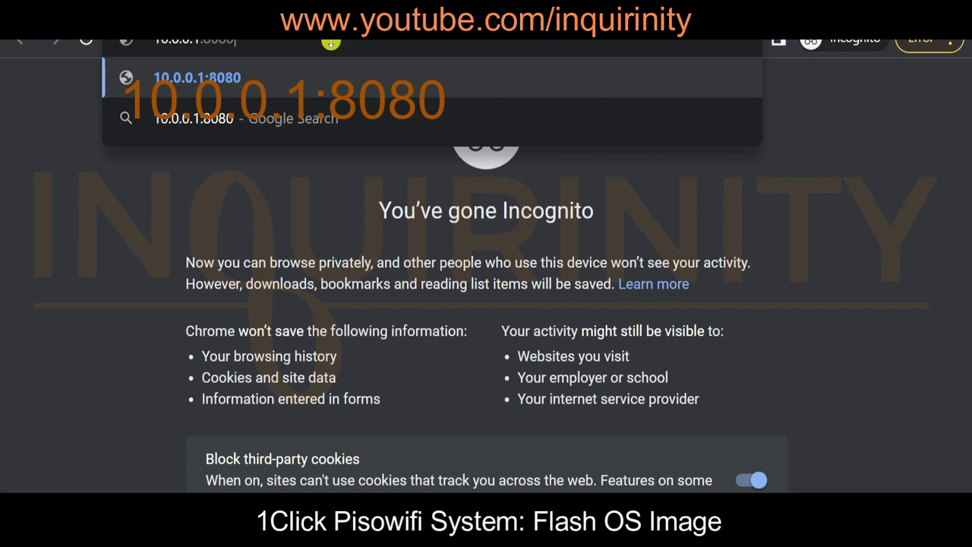
pyautogui.press('Return')
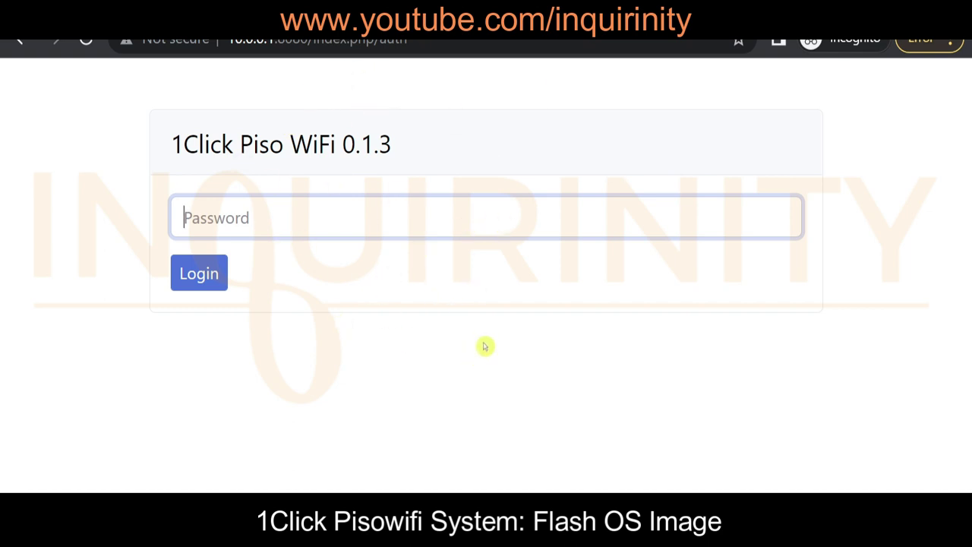
# Log in to the 1Click Piso WiFi admin panel with the default admin password
pyautogui.click(373, 282)
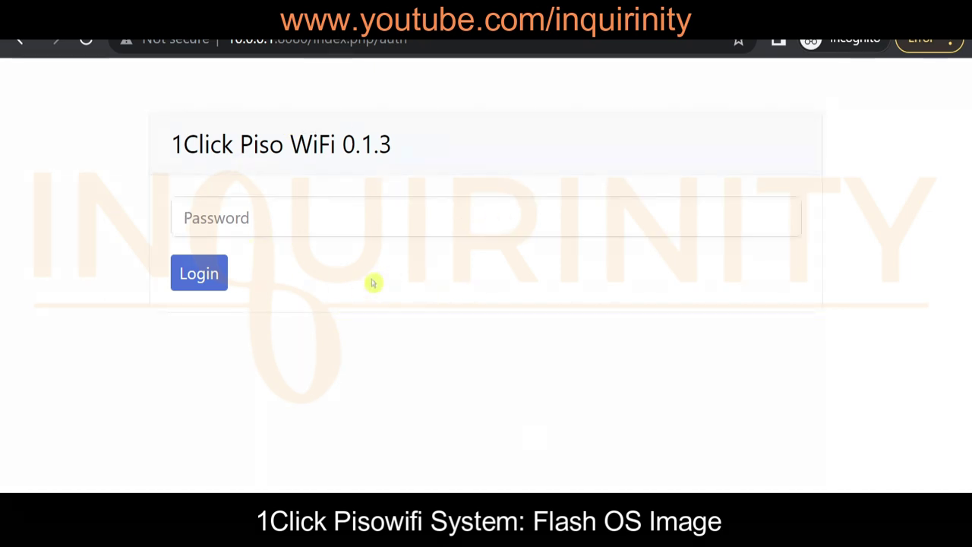
pyautogui.click(295, 219)
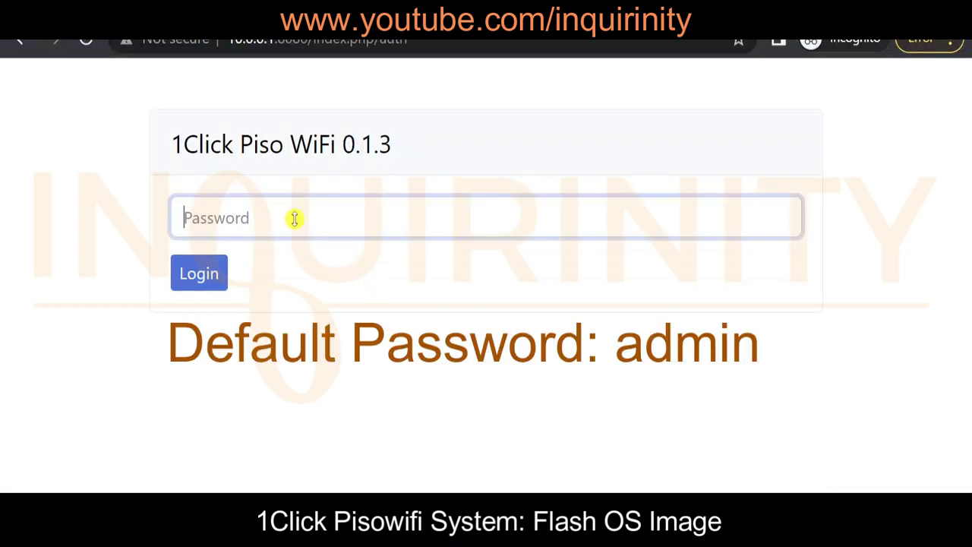
pyautogui.write('adm')
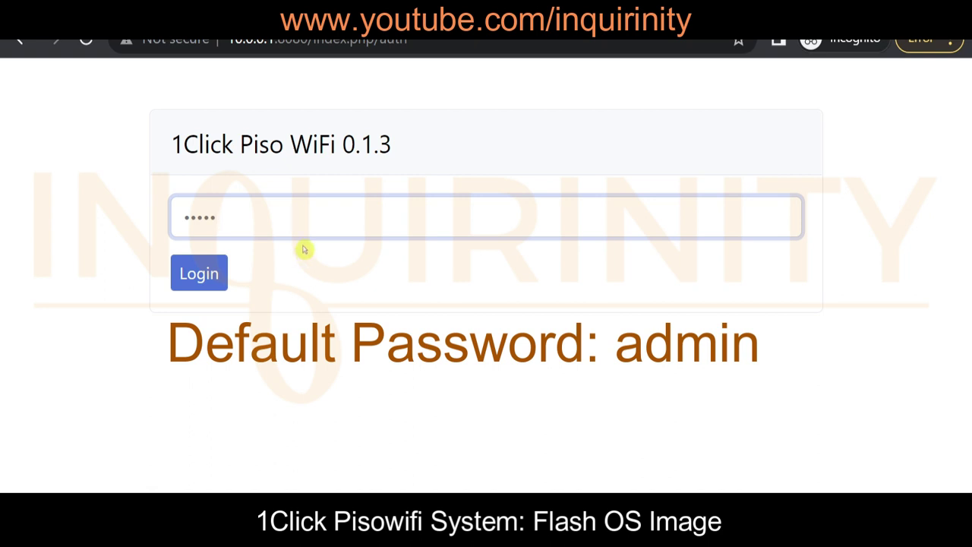
pyautogui.click(199, 285)
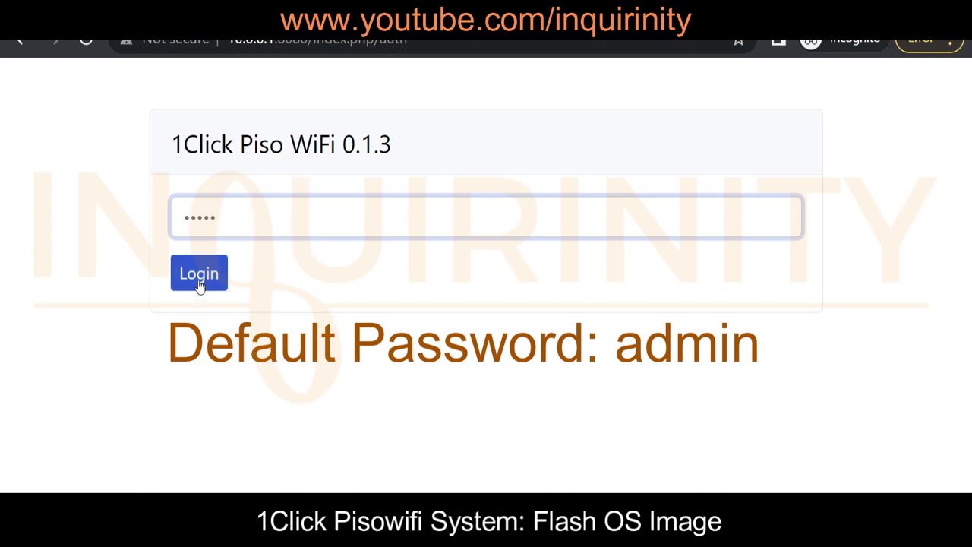
pyautogui.click(199, 281)
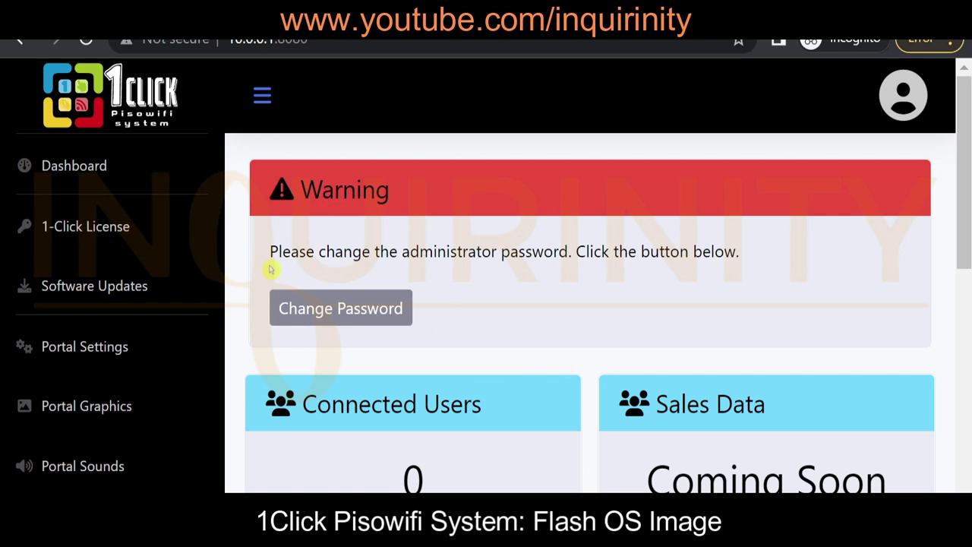
pyautogui.scroll(-2, 159, 308)
pyautogui.scroll(2, 415, 352)
pyautogui.scroll(-2, 535, 282)
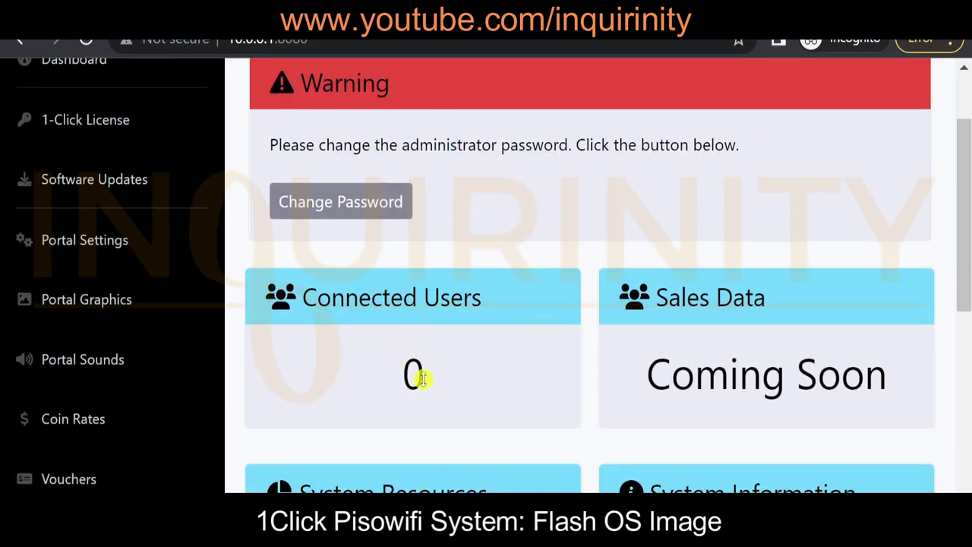
pyautogui.scroll(-4, 422, 378)
pyautogui.scroll(2, 359, 425)
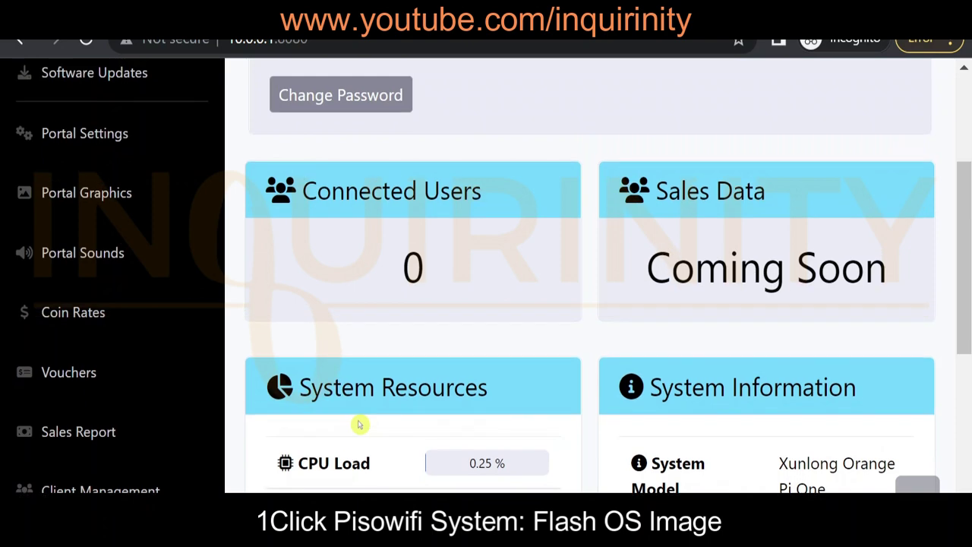
pyautogui.scroll(-2, 658, 364)
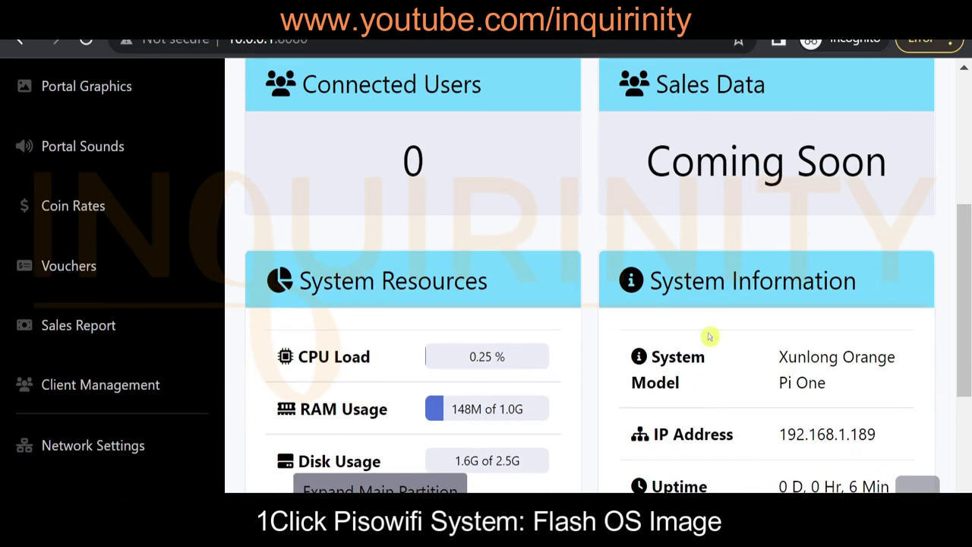
pyautogui.scroll(4, 341, 311)
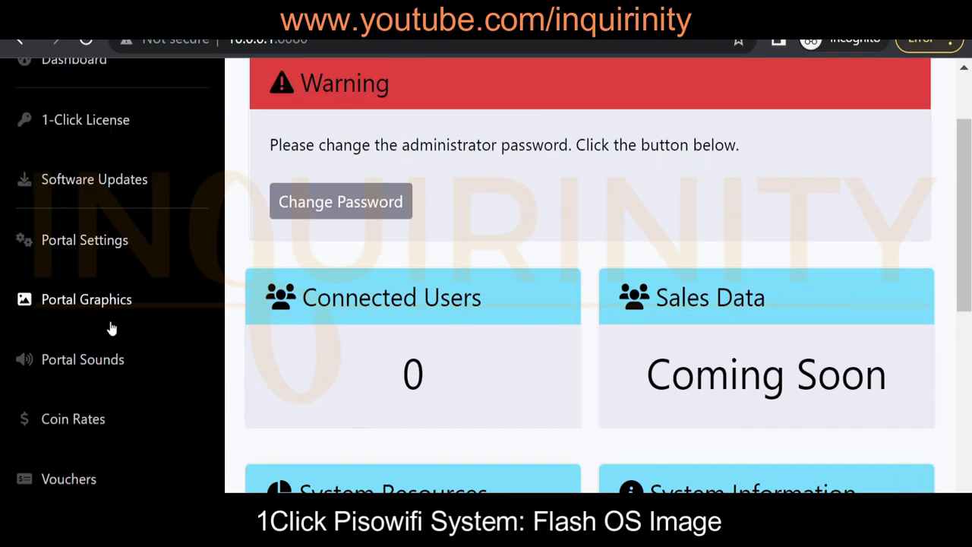
pyautogui.scroll(1, 148, 213)
pyautogui.scroll(2, 148, 213)
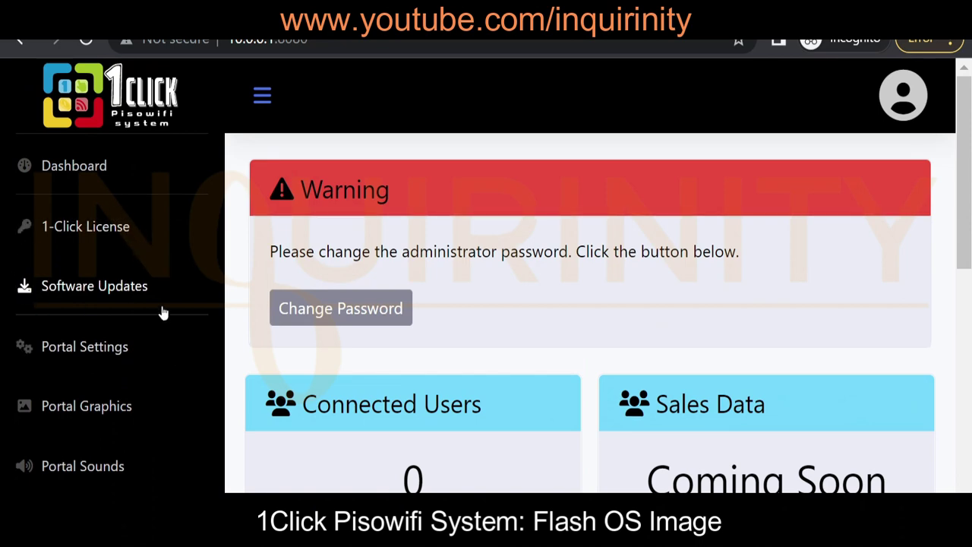
pyautogui.scroll(-2, 161, 310)
pyautogui.scroll(-2, 150, 228)
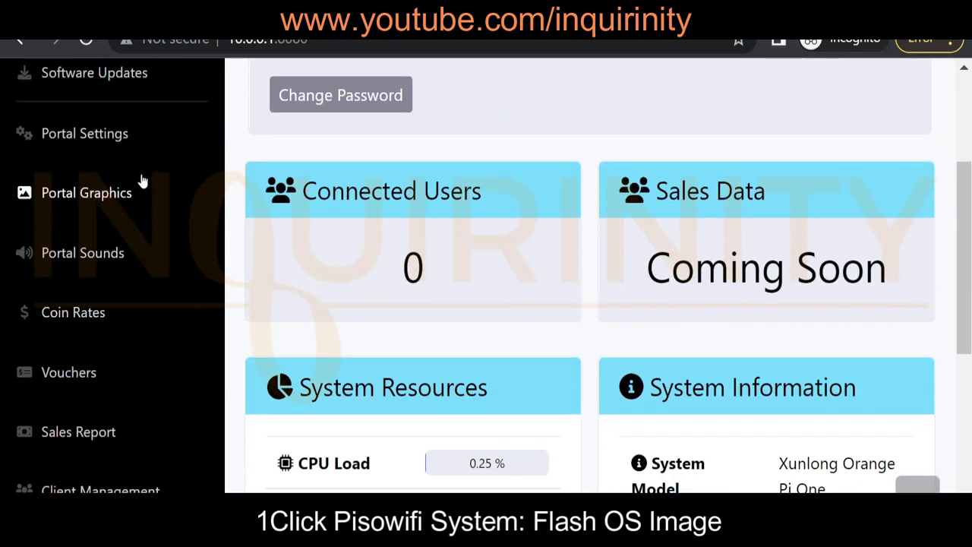
# Scroll through the Coin Rates page to review the configured rates
pyautogui.click(94, 311)
pyautogui.scroll(-10, 436, 372)
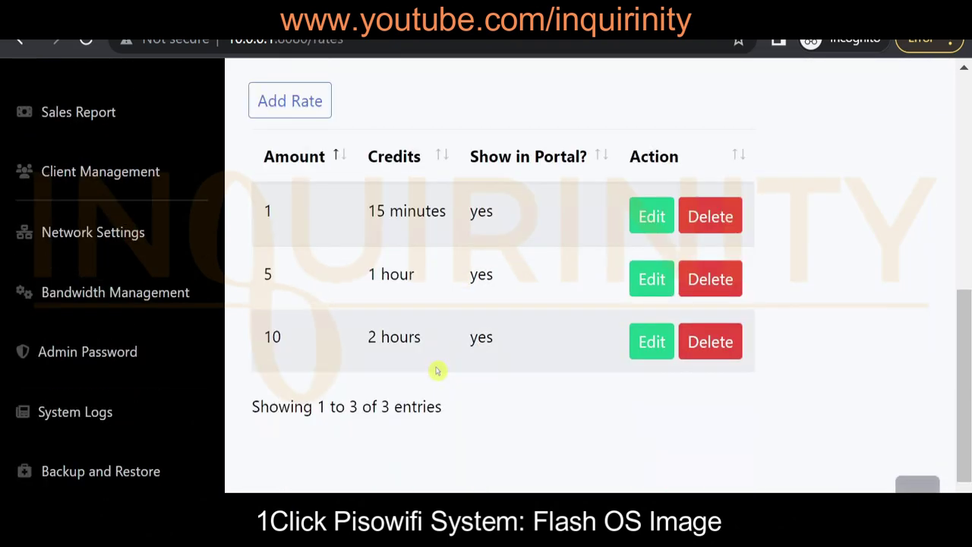
pyautogui.scroll(-2, 190, 380)
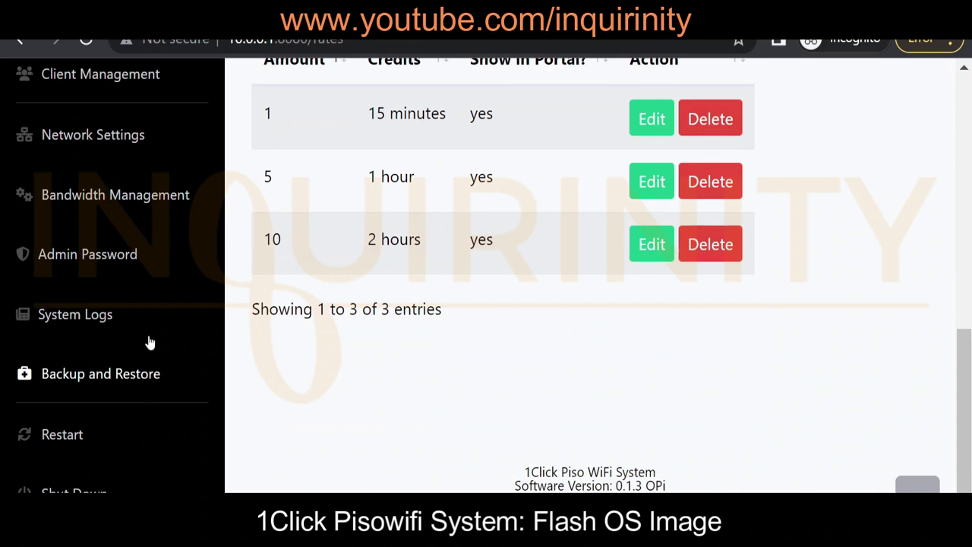
pyautogui.scroll(2, 140, 330)
# Review the Bandwidth Management page, then go to Network Settings with DHCP backhaul
pyautogui.click(132, 319)
pyautogui.scroll(-2, 459, 334)
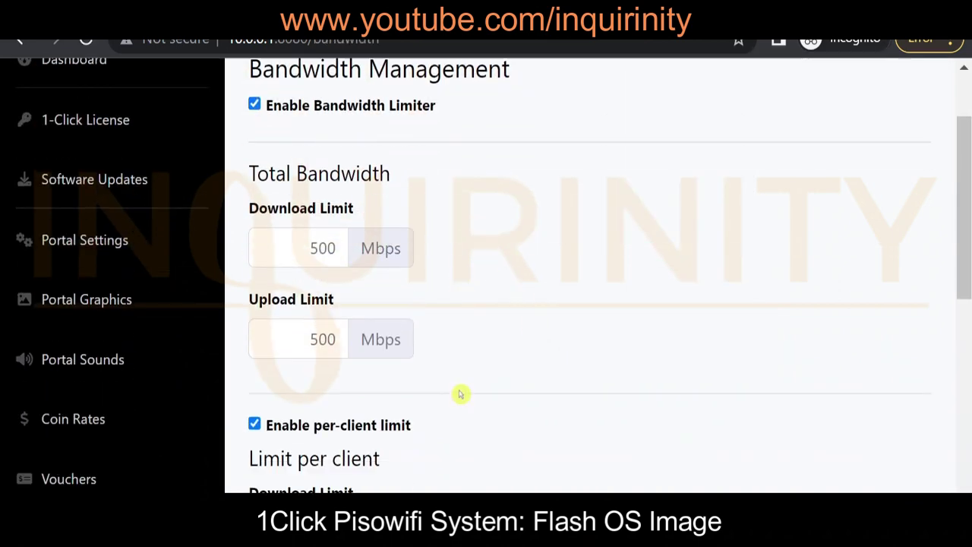
pyautogui.scroll(2, 126, 226)
pyautogui.scroll(-4, 130, 329)
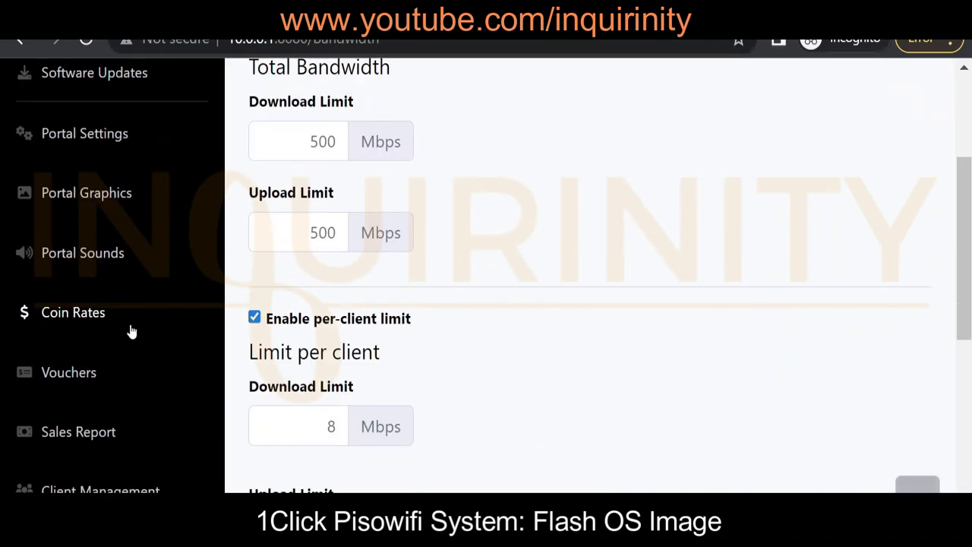
pyautogui.scroll(-4, 131, 332)
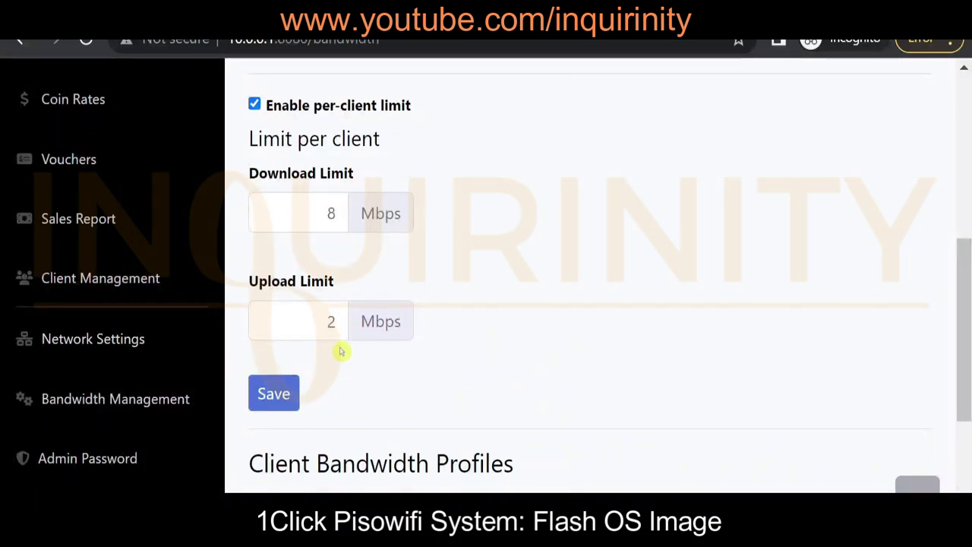
pyautogui.click(95, 346)
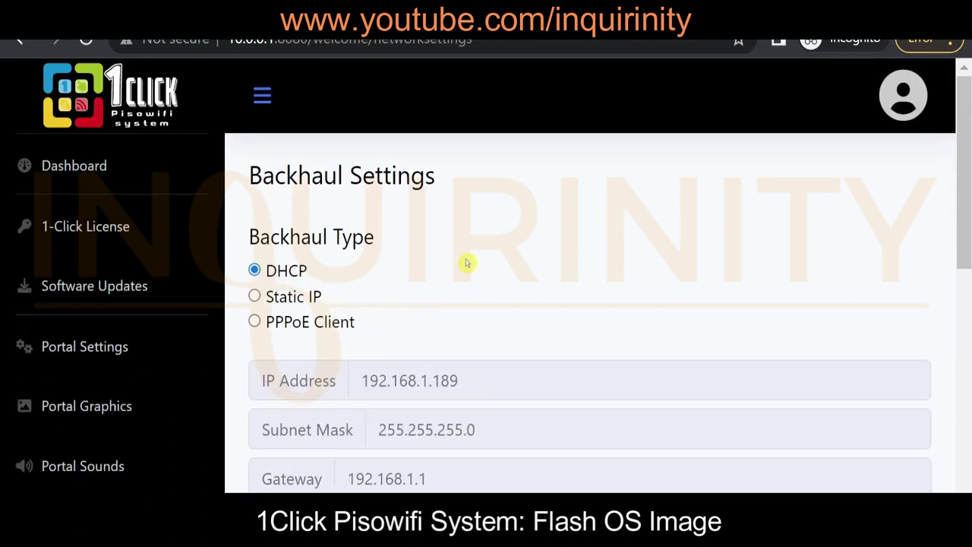
# Scroll through Network Settings: DHCP backhaul, IP 192.168.1.189, gateway 192.168.1.1
pyautogui.scroll(-1, 433, 304)
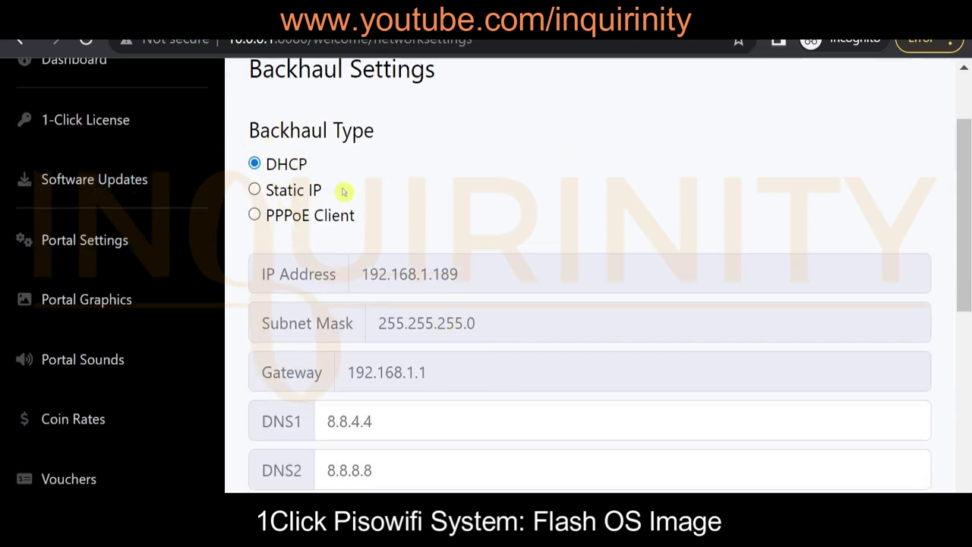
pyautogui.scroll(-2, 313, 254)
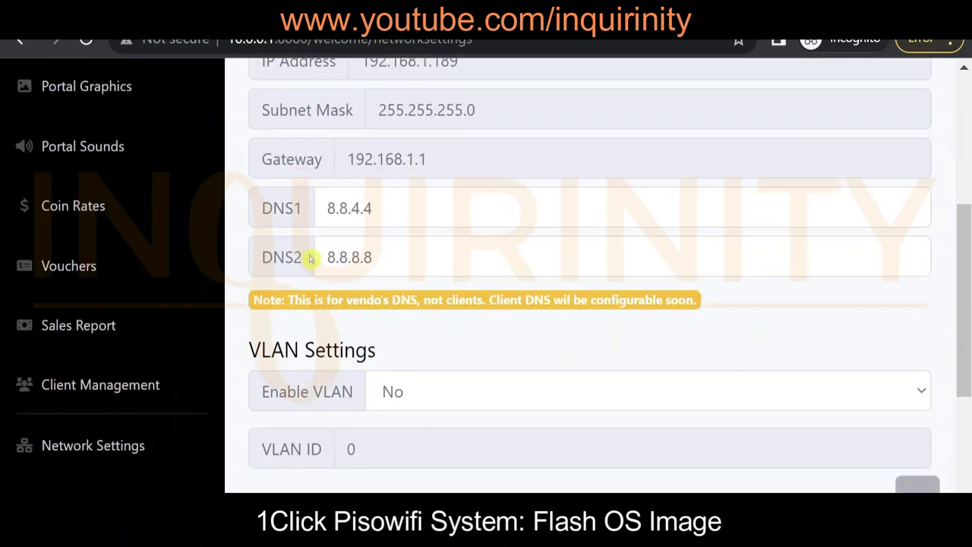
pyautogui.scroll(-2, 334, 346)
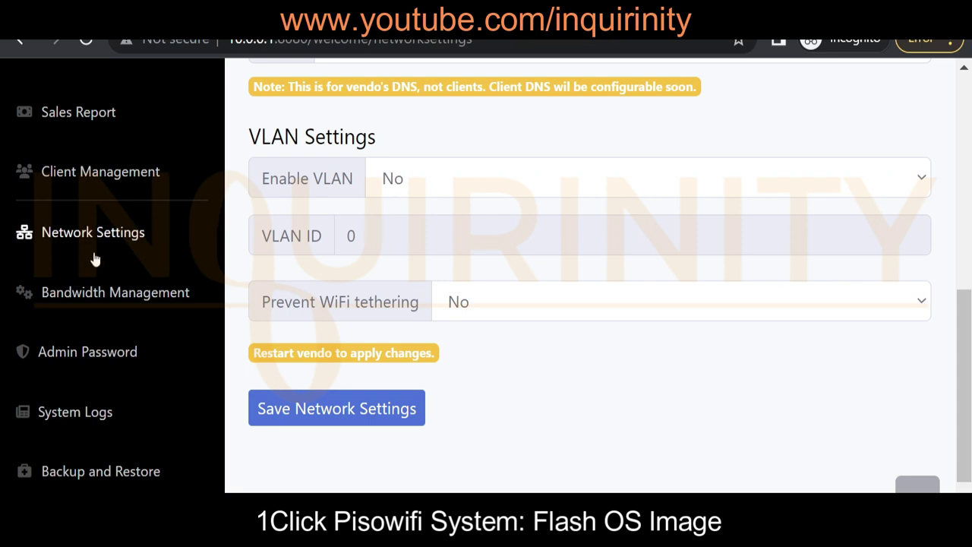
# Review Bandwidth Management: 500 Mbps total, 8 Mbps download and 2 Mbps upload per client
pyautogui.click(73, 292)
pyautogui.scroll(-8, 343, 277)
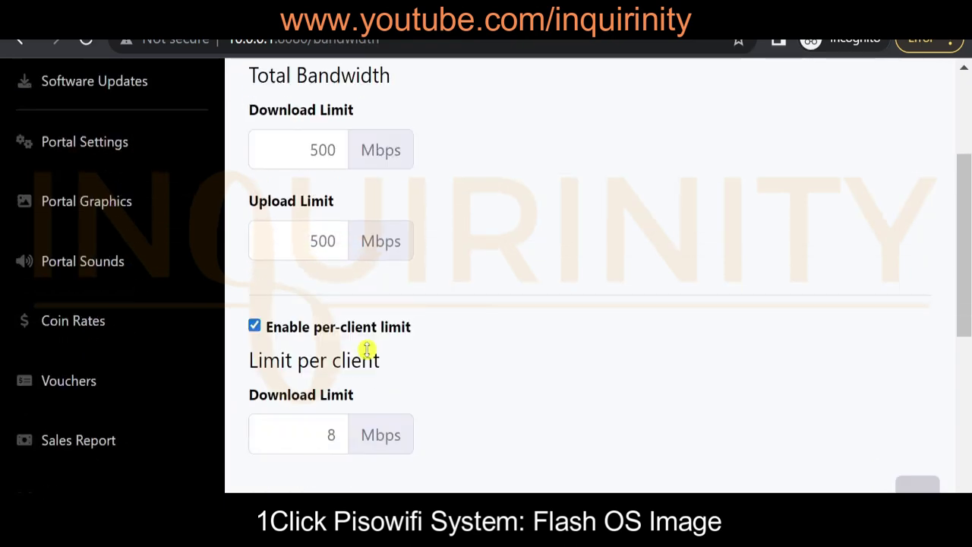
pyautogui.scroll(-2, 395, 410)
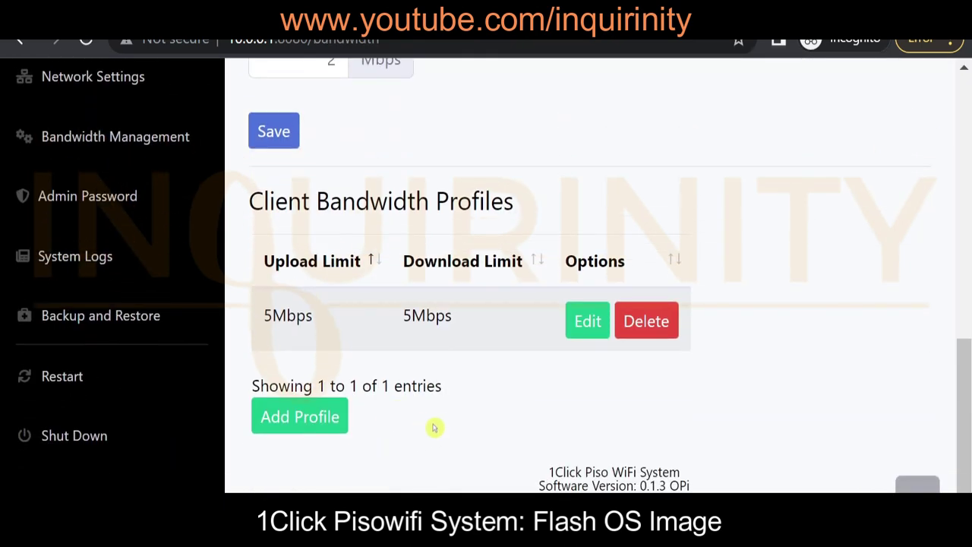
pyautogui.scroll(8, 182, 293)
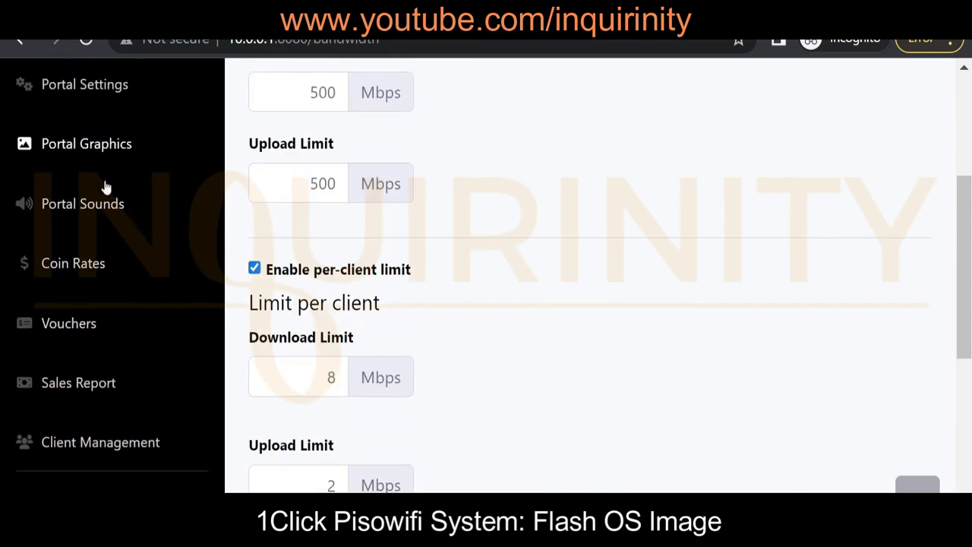
# Open Portal Settings, select the Vendo Name value and scroll through the portal options
pyautogui.click(91, 95)
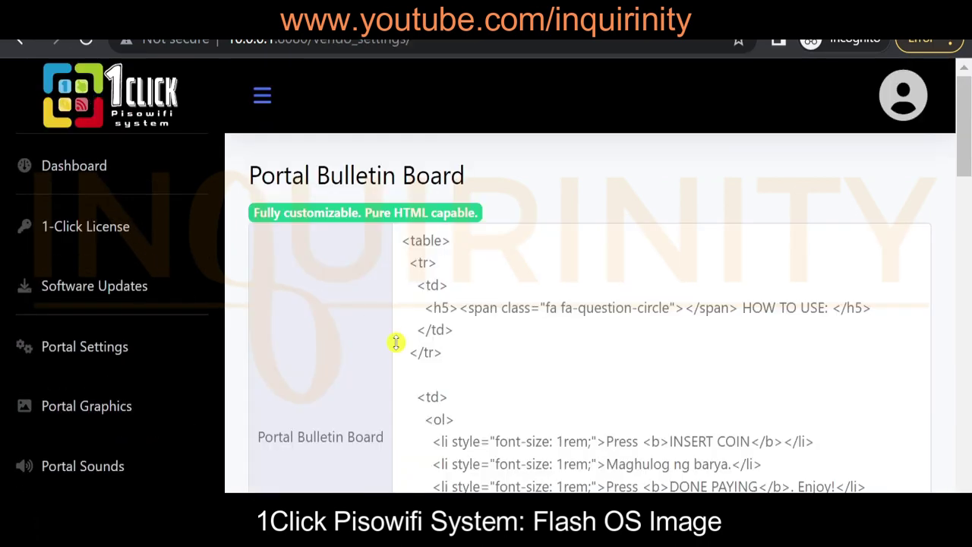
pyautogui.scroll(-7, 392, 334)
pyautogui.click(474, 305)
pyautogui.tripleClick(350, 300)
pyautogui.scroll(-5, 349, 304)
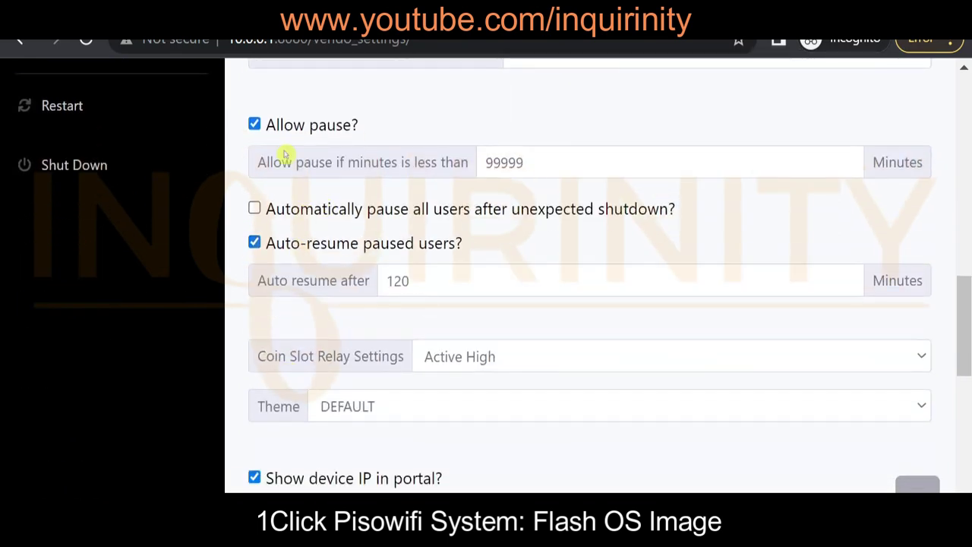
pyautogui.scroll(-3, 279, 262)
pyautogui.scroll(-1, 271, 271)
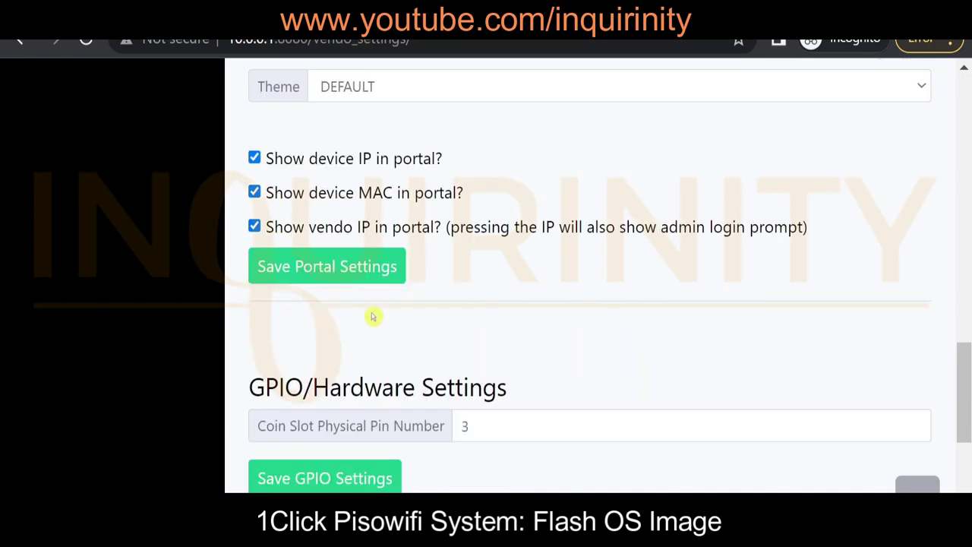
pyautogui.scroll(-4, 434, 436)
pyautogui.scroll(1, 445, 398)
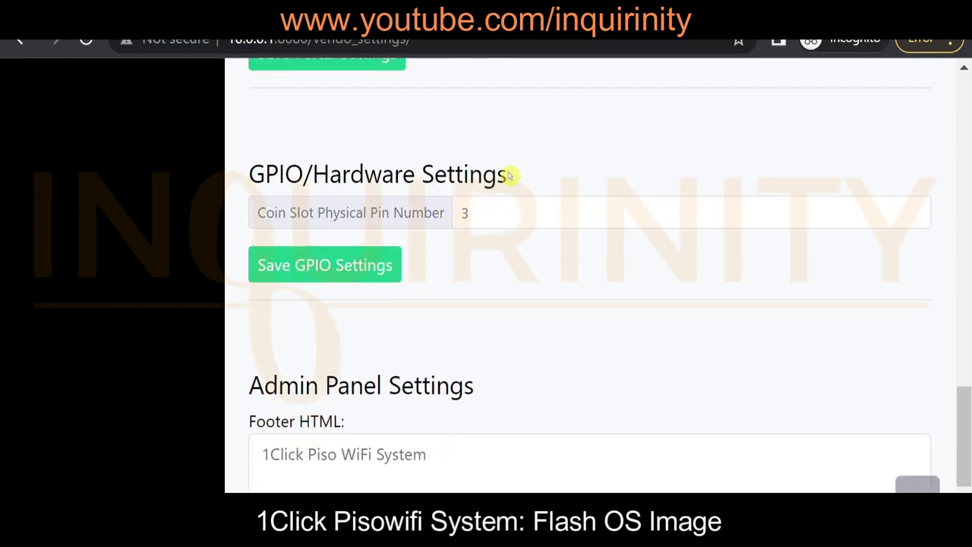
pyautogui.scroll(-2, 528, 311)
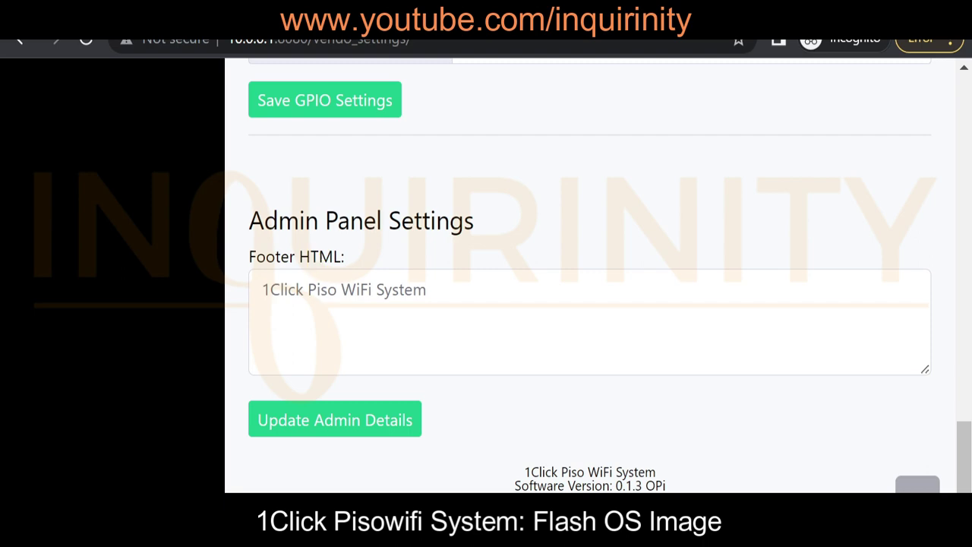
pyautogui.scroll(20, 406, 332)
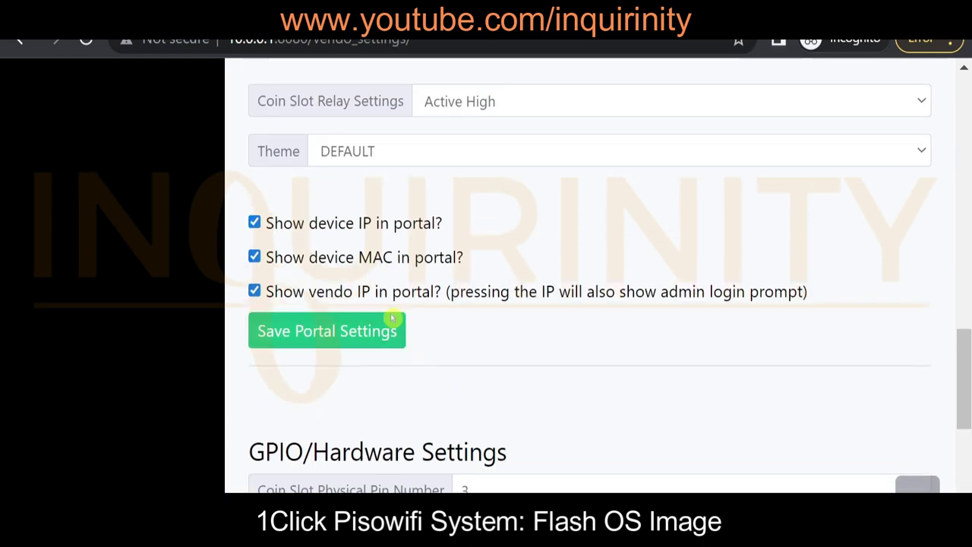
pyautogui.scroll(3, 130, 288)
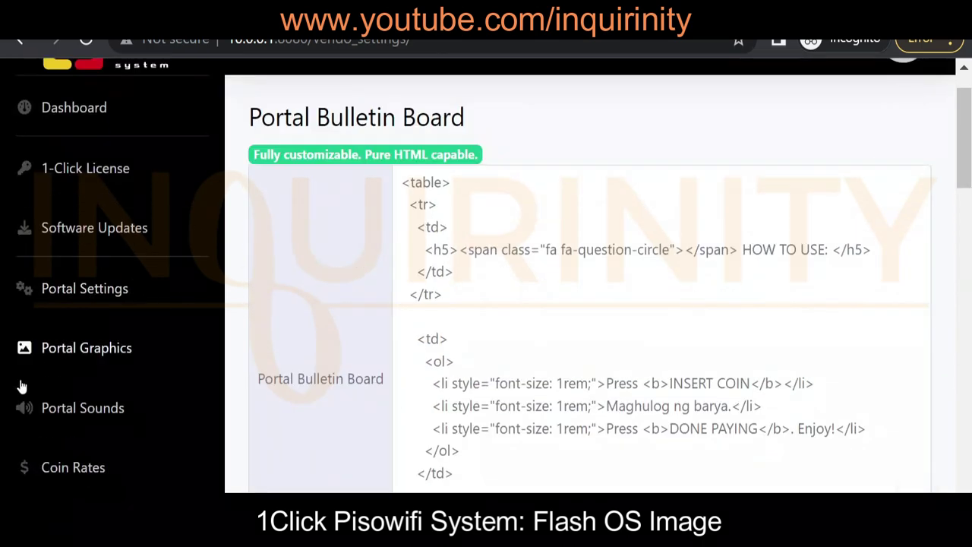
# Check Portal Sounds, then view Coin Rates: 1 for 15 minutes, 5 for 1 hour, 10 for 2 hours
pyautogui.click(82, 408)
pyautogui.scroll(-4, 433, 347)
pyautogui.click(90, 215)
pyautogui.scroll(-6, 493, 324)
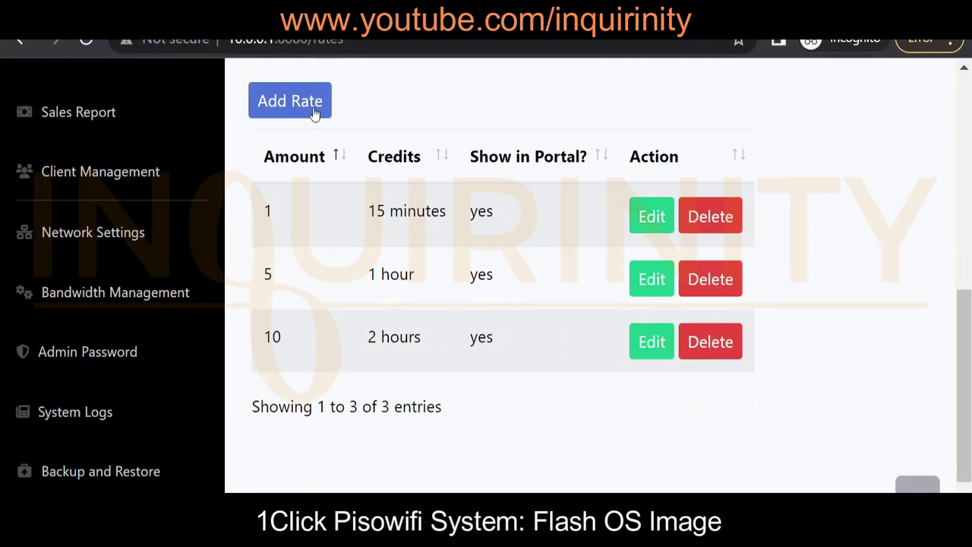
pyautogui.scroll(-1, 332, 296)
pyautogui.scroll(2, 104, 289)
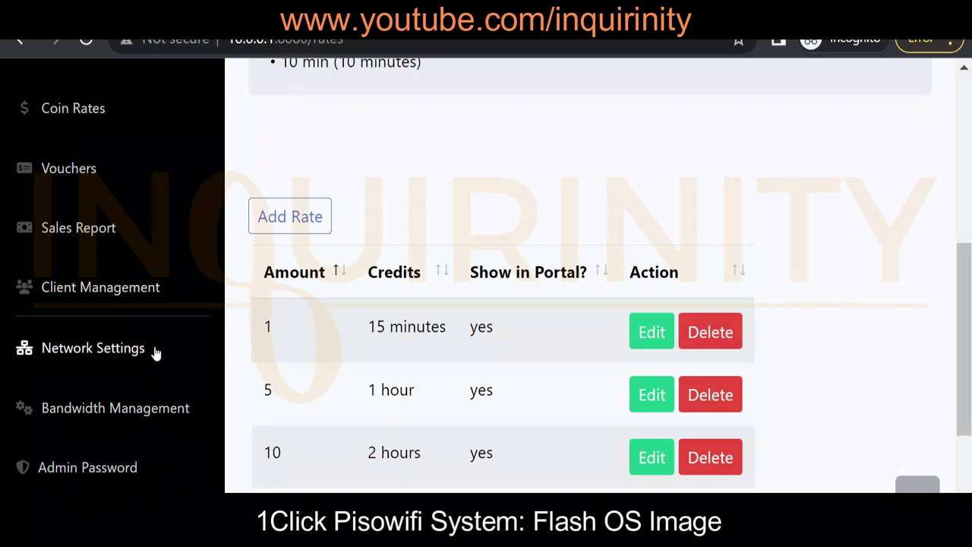
pyautogui.scroll(-1, 159, 365)
pyautogui.scroll(-1, 123, 434)
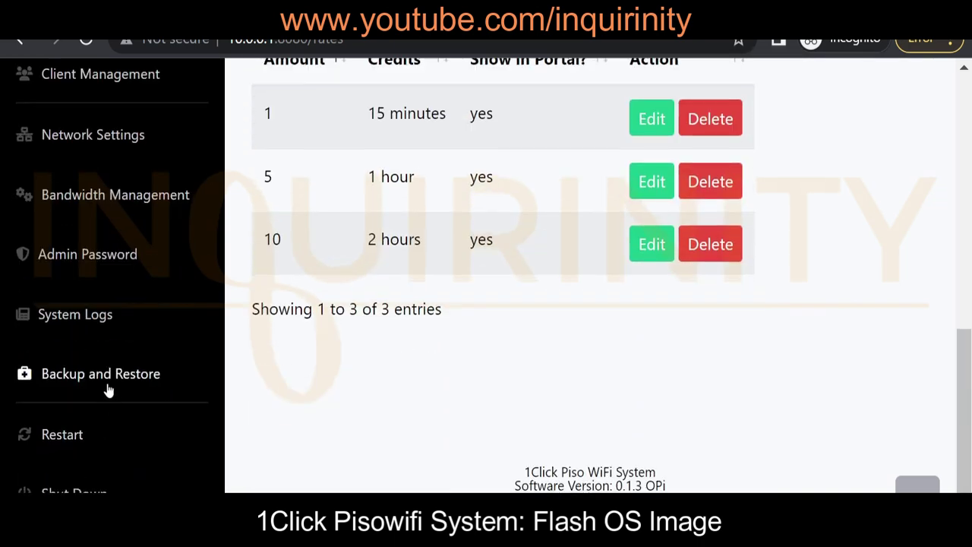
pyautogui.scroll(4, 466, 352)
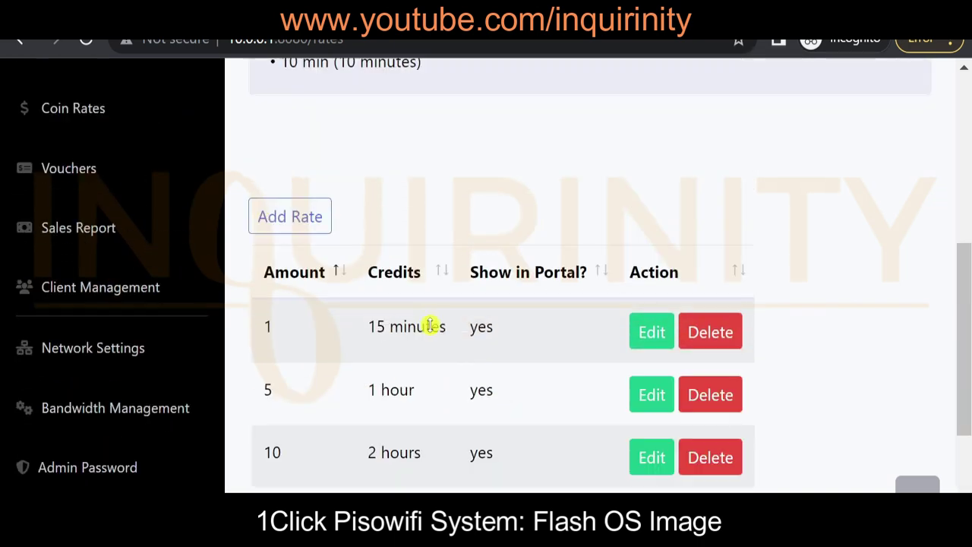
pyautogui.scroll(3, 410, 282)
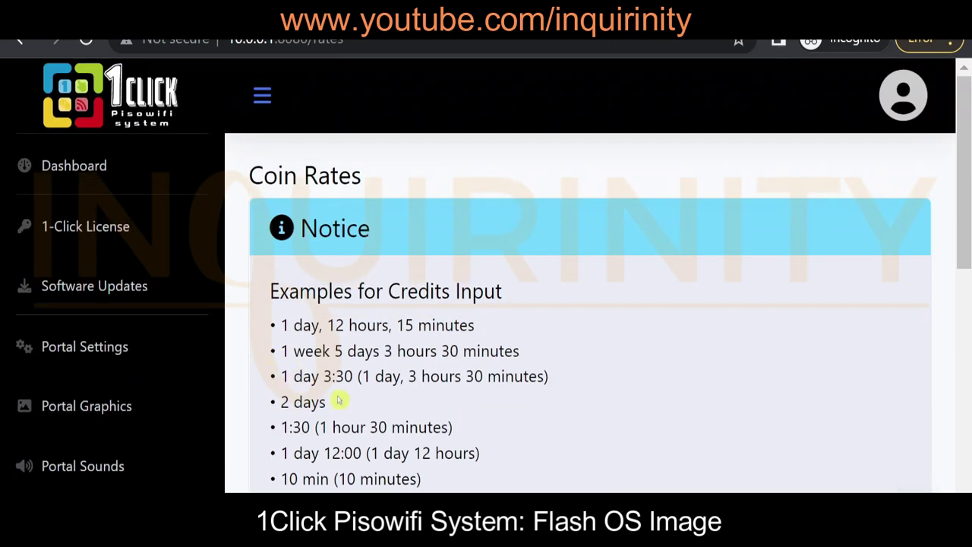